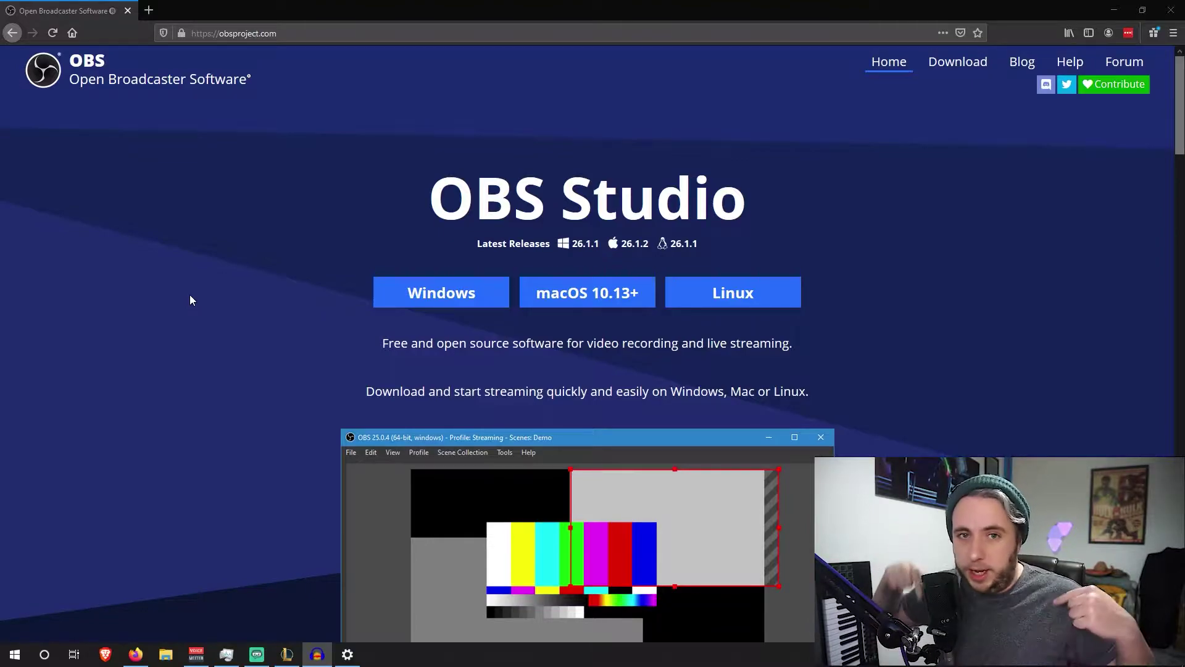
- Download the OBS Studio 26.1.1 Windows installer and save it to disk
left_click(402, 303)
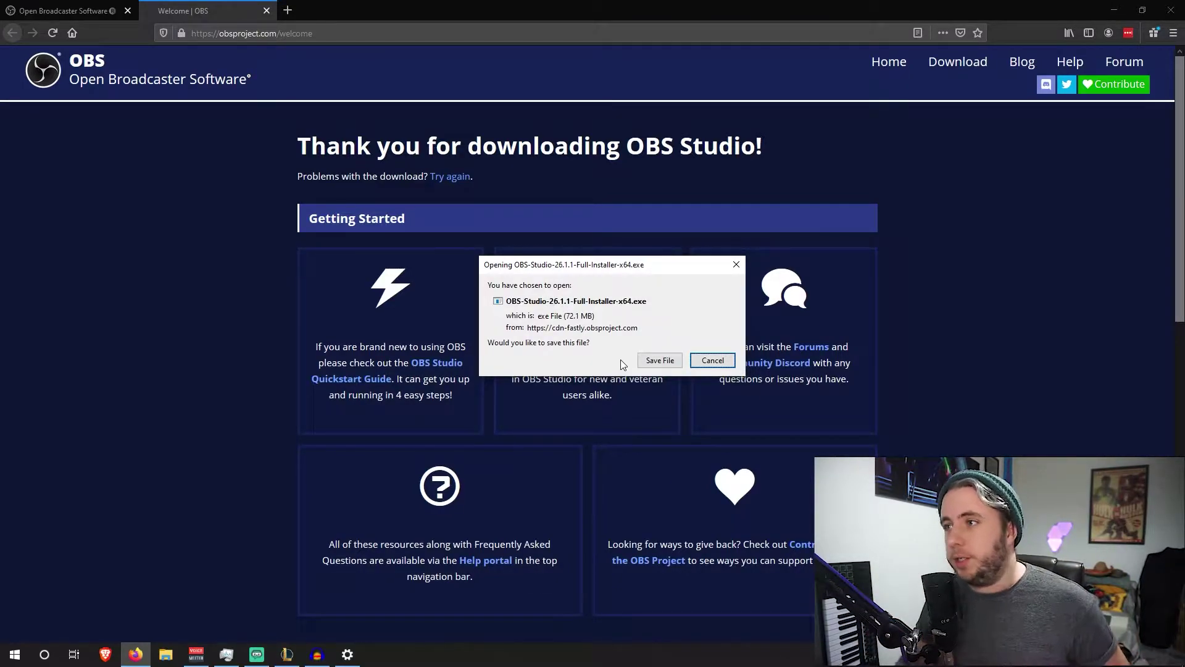
left_click(660, 360)
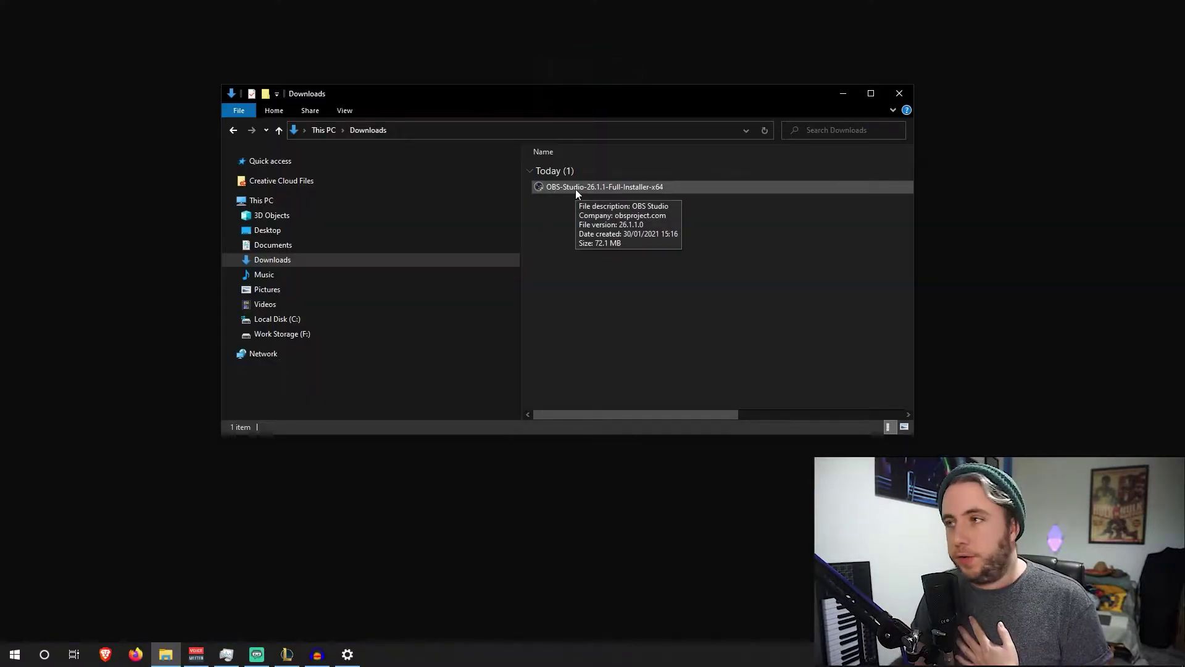
- Run the OBS 26.1.1 installer as administrator and install into the default C:\Program Files\obs-studio folder
right_click(575, 189)
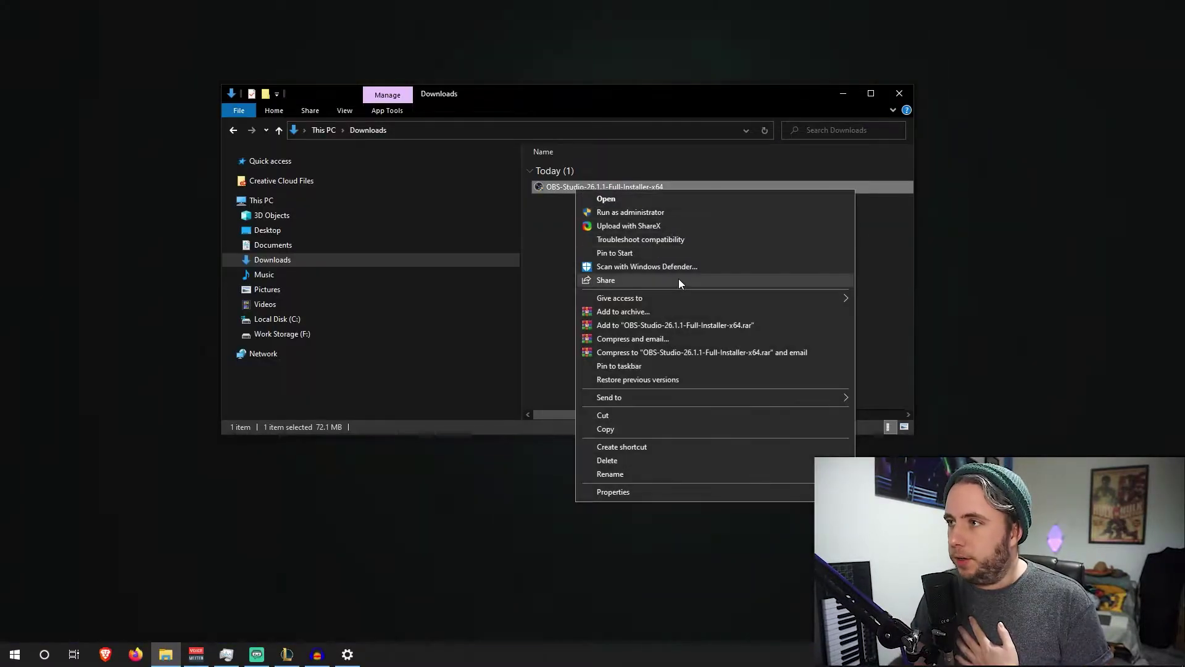
left_click(655, 216)
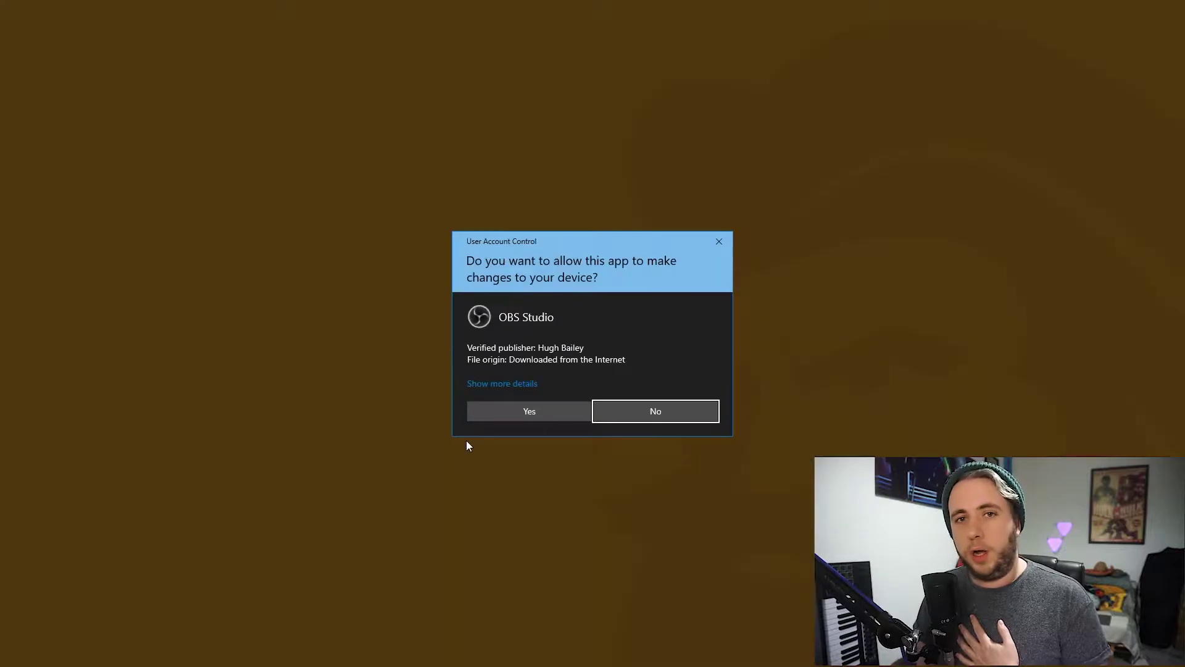
left_click(530, 412)
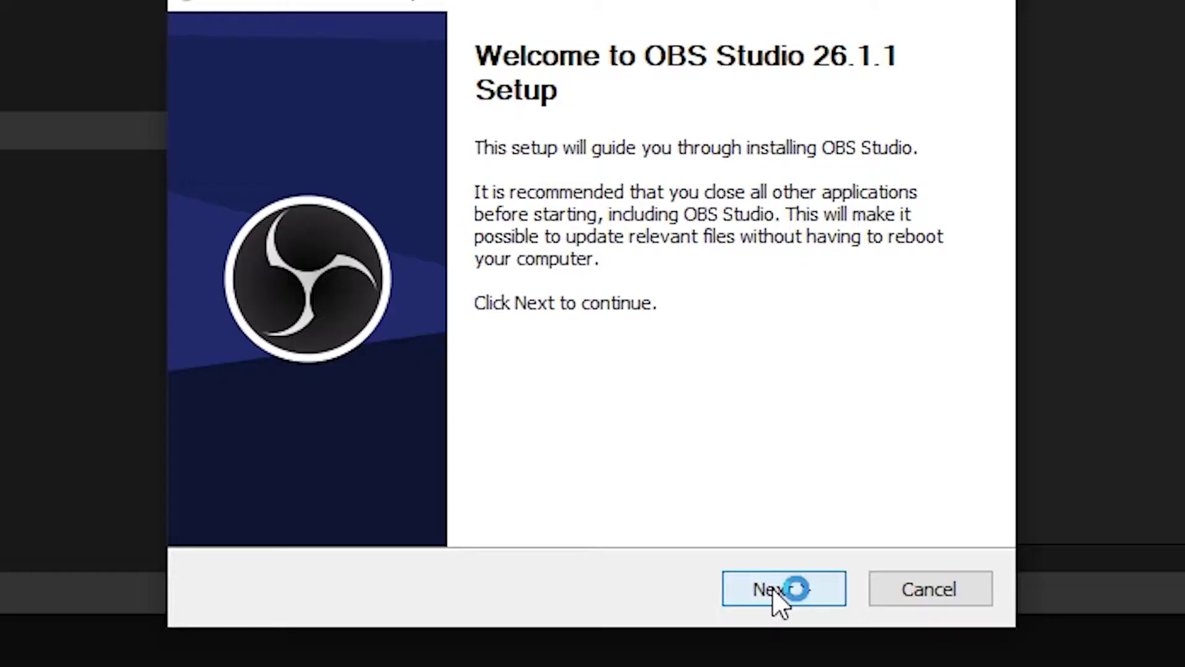
left_click(779, 599)
left_click(774, 600)
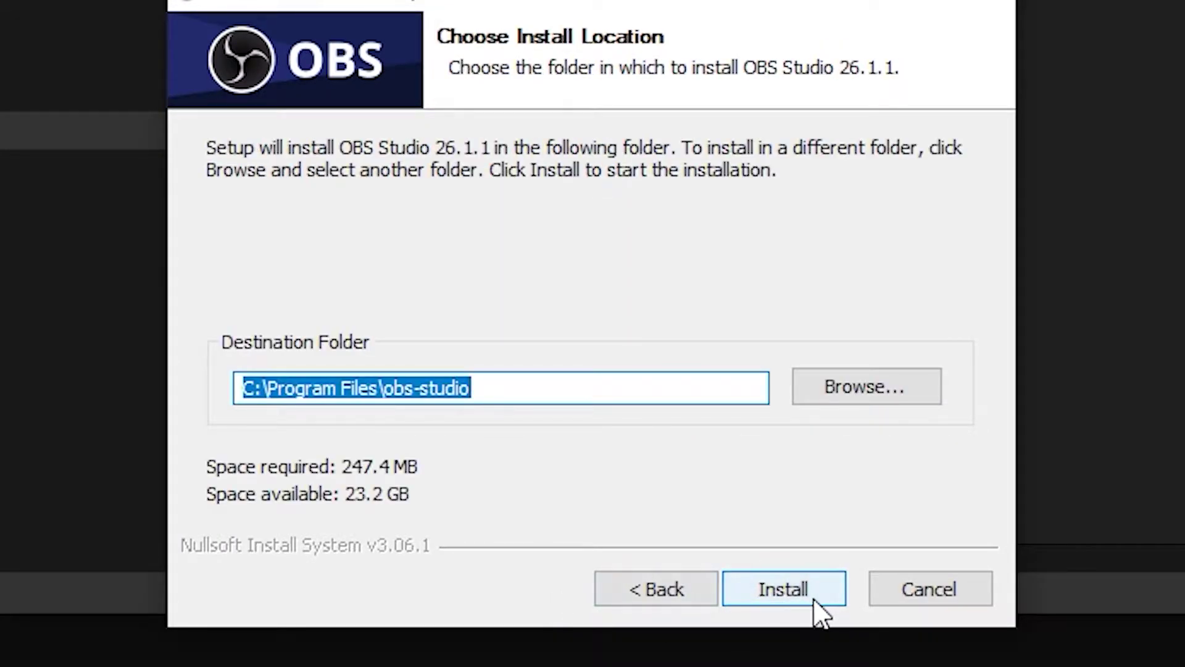
left_click(783, 589)
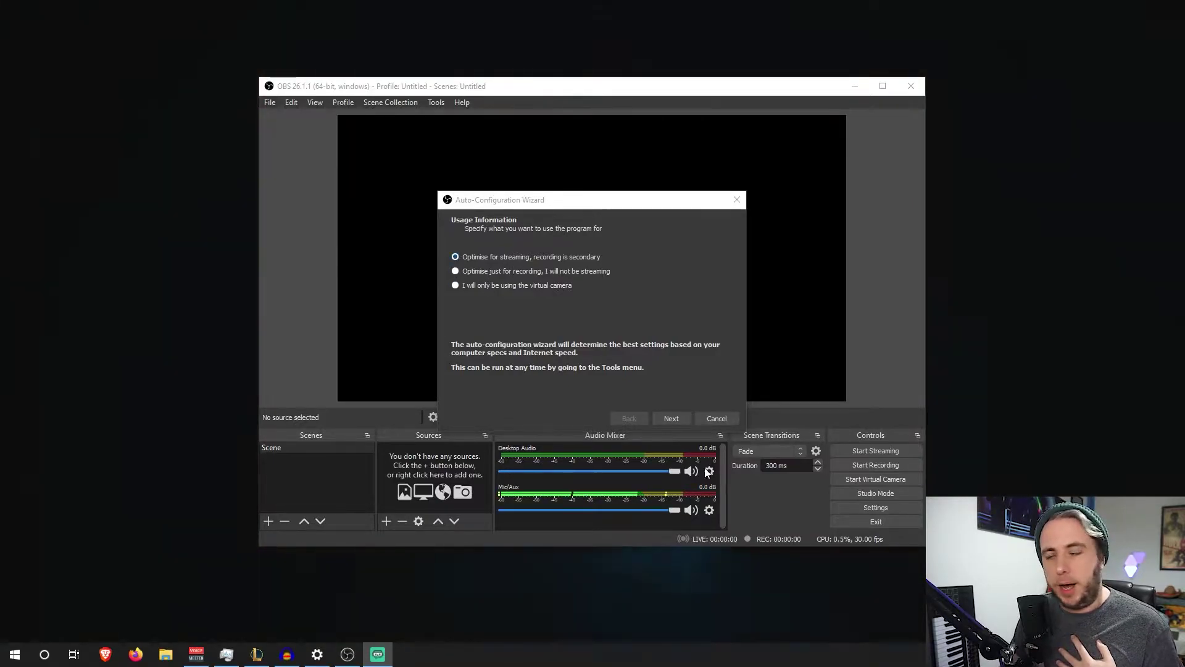
- Optimise the wizard for streaming, keeping the current 1920x1080 canvas and preferring 60 fps
left_click(668, 420)
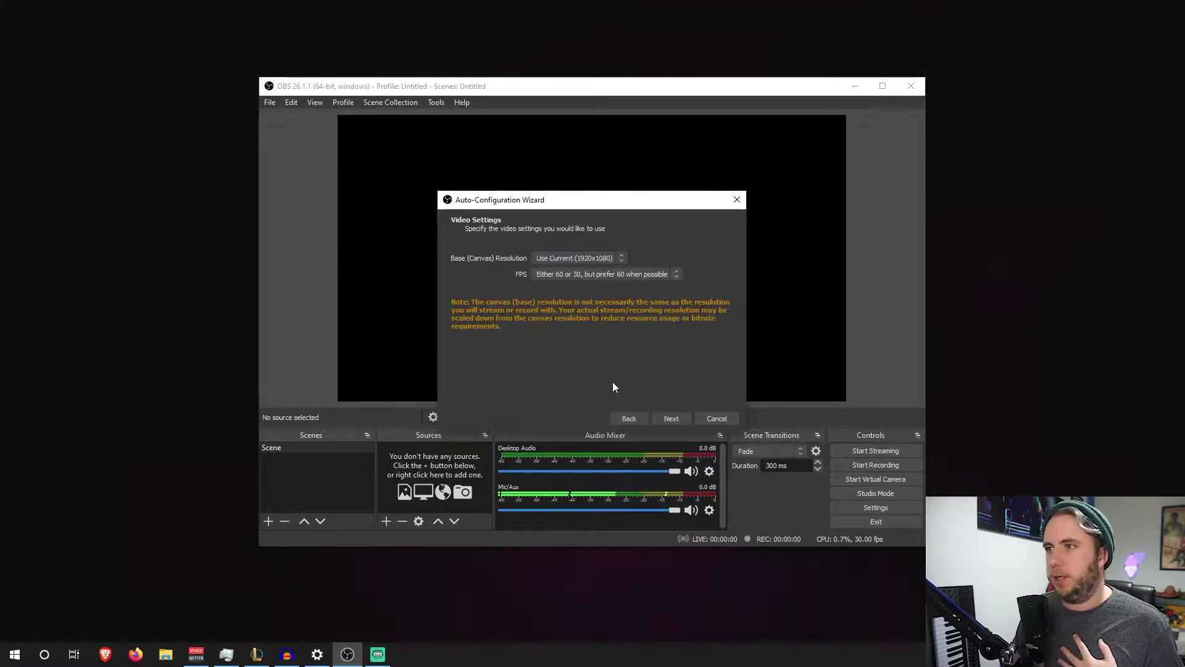
left_click(622, 258)
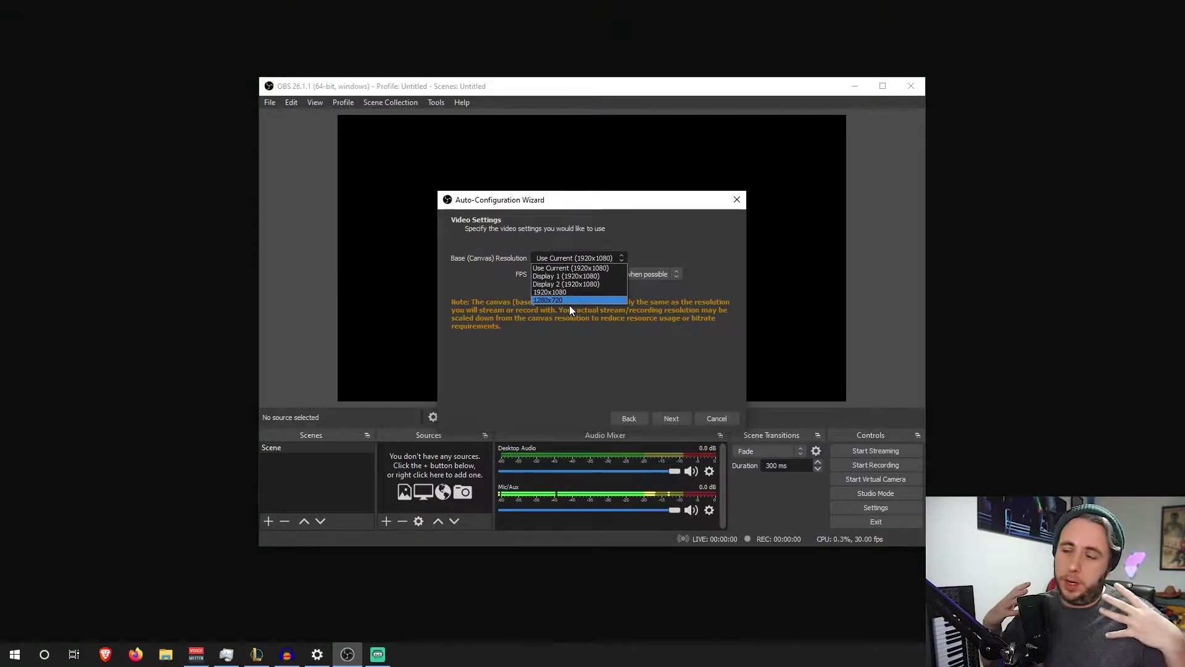
left_click(554, 269)
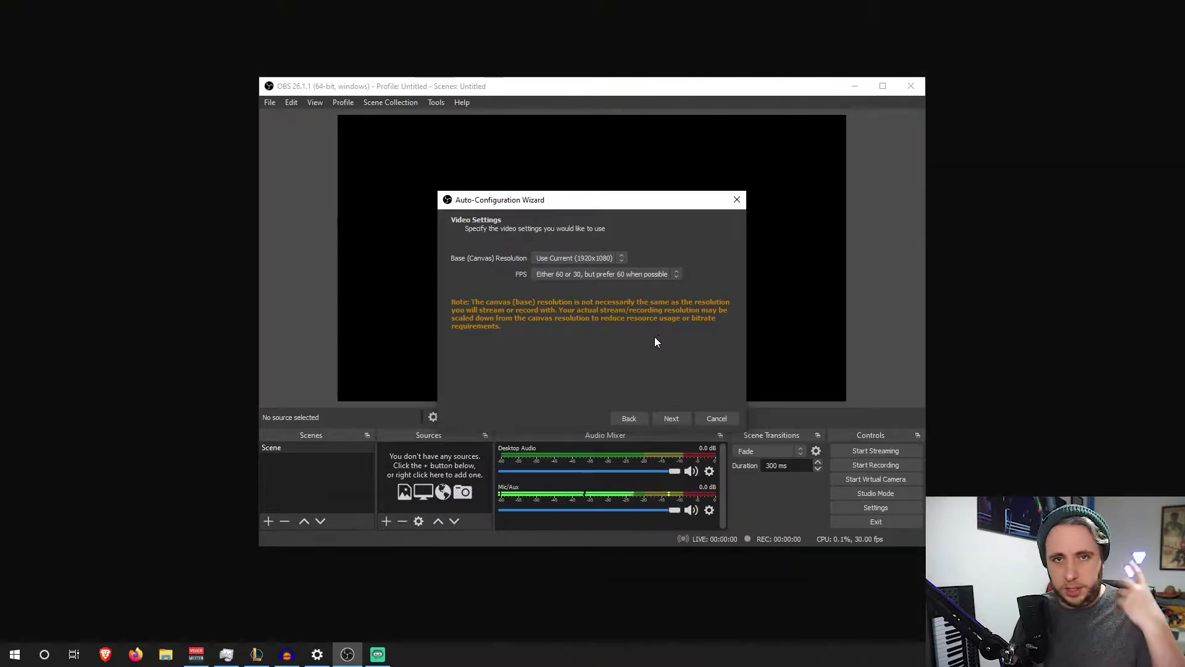
left_click(586, 273)
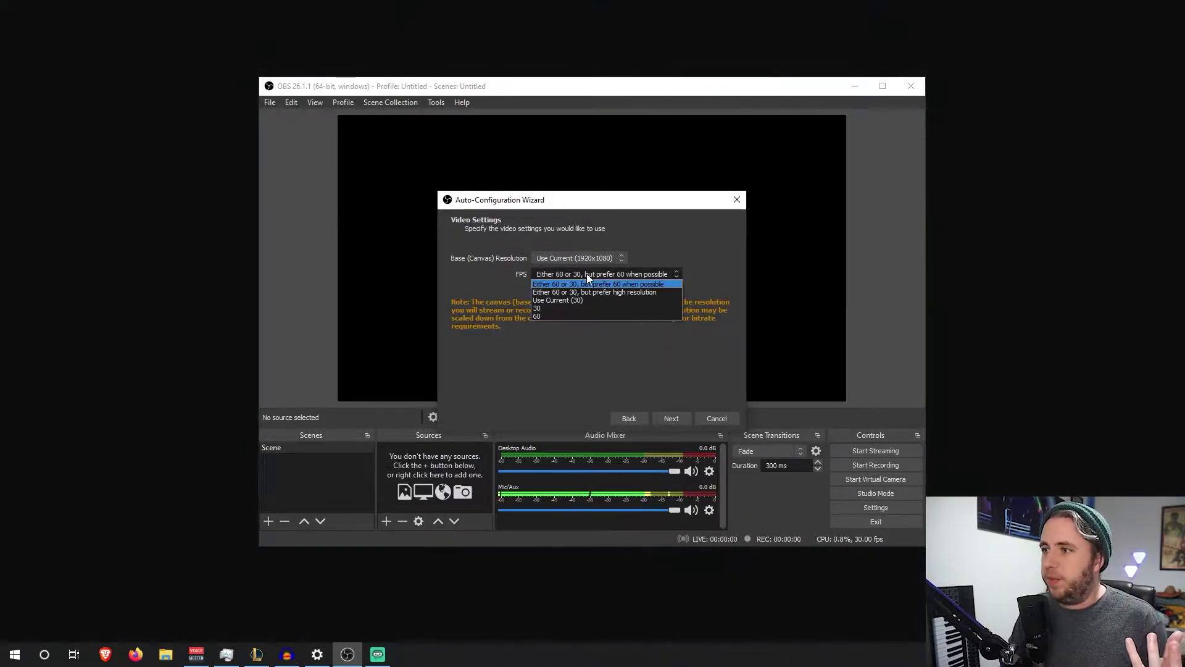
left_click(573, 283)
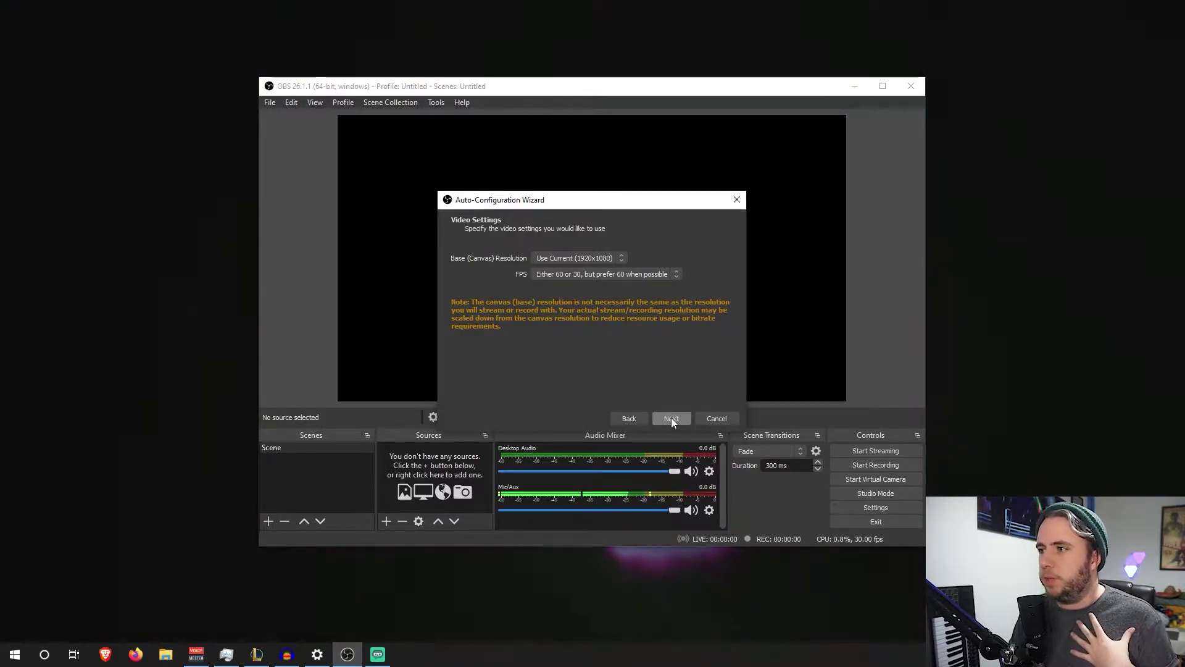
left_click(671, 419)
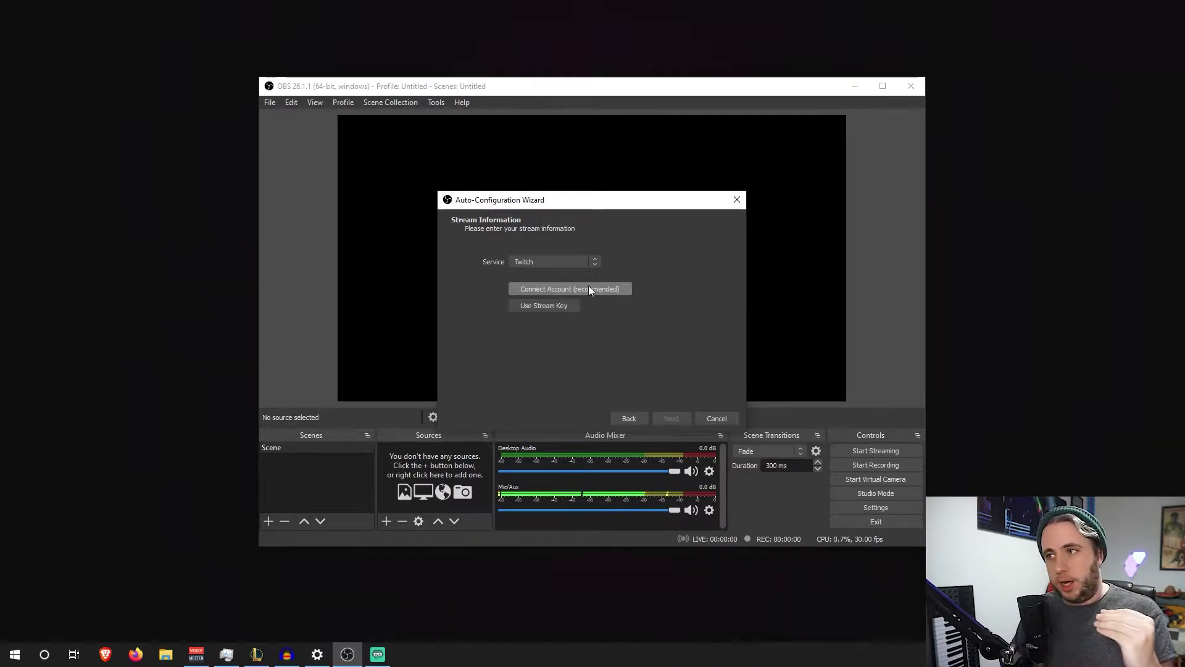
left_click(595, 262)
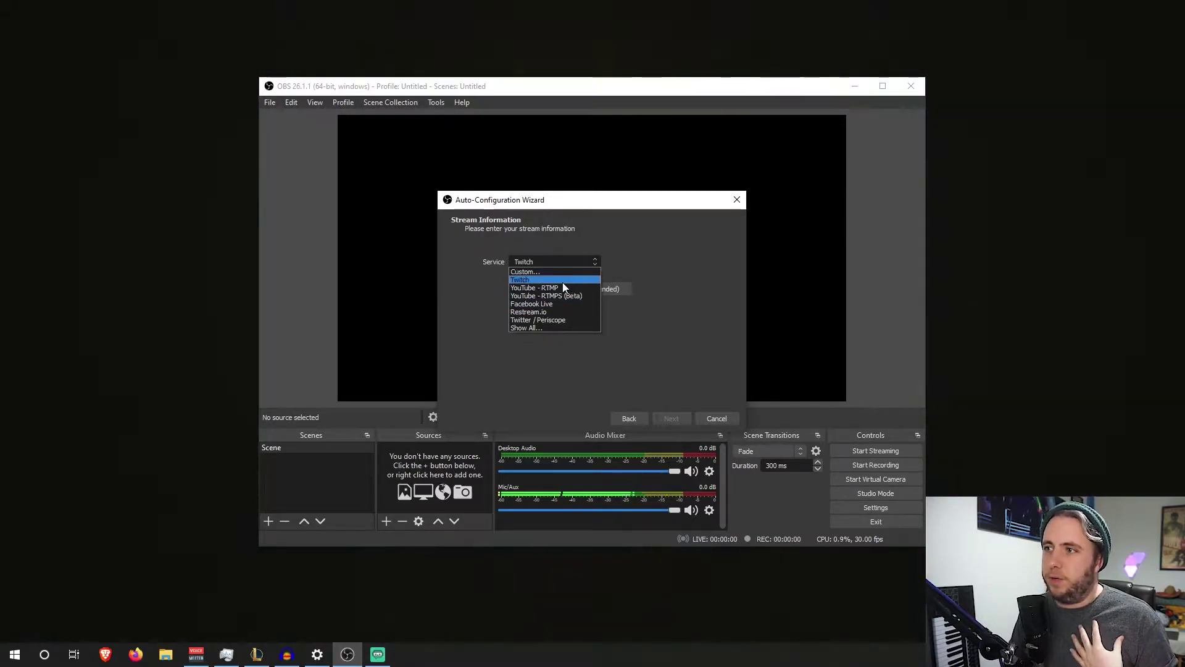
left_click(679, 271)
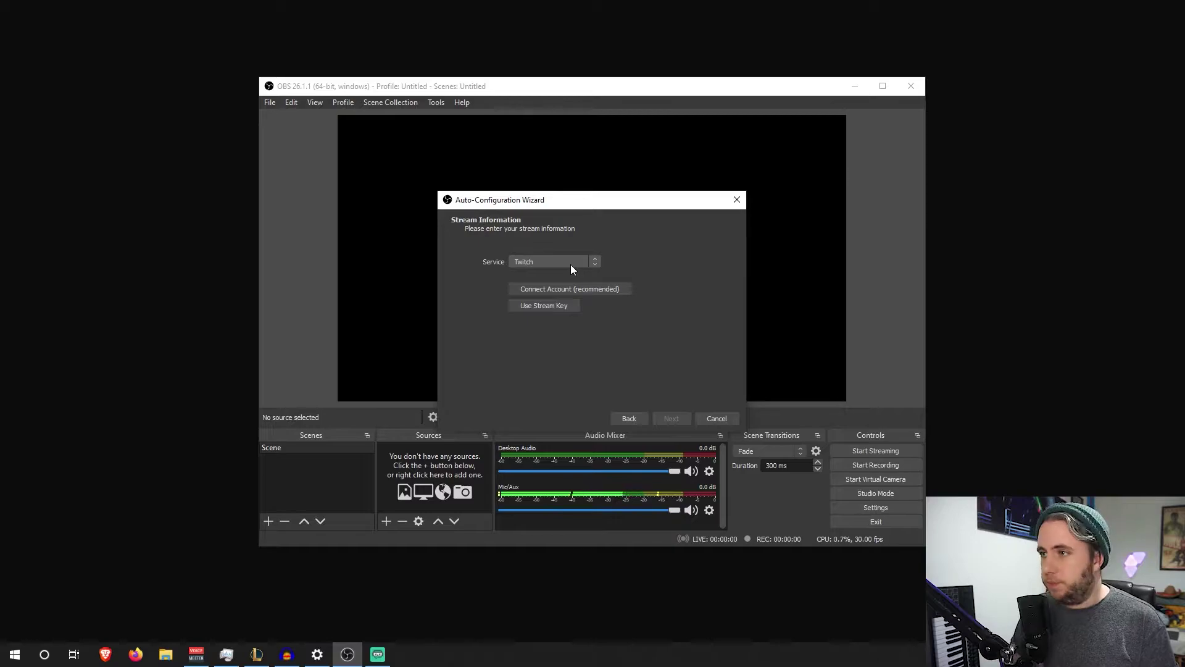
- Log in to Twitch from the wizard with the account password and two-factor token, remembering this computer
left_click(605, 294)
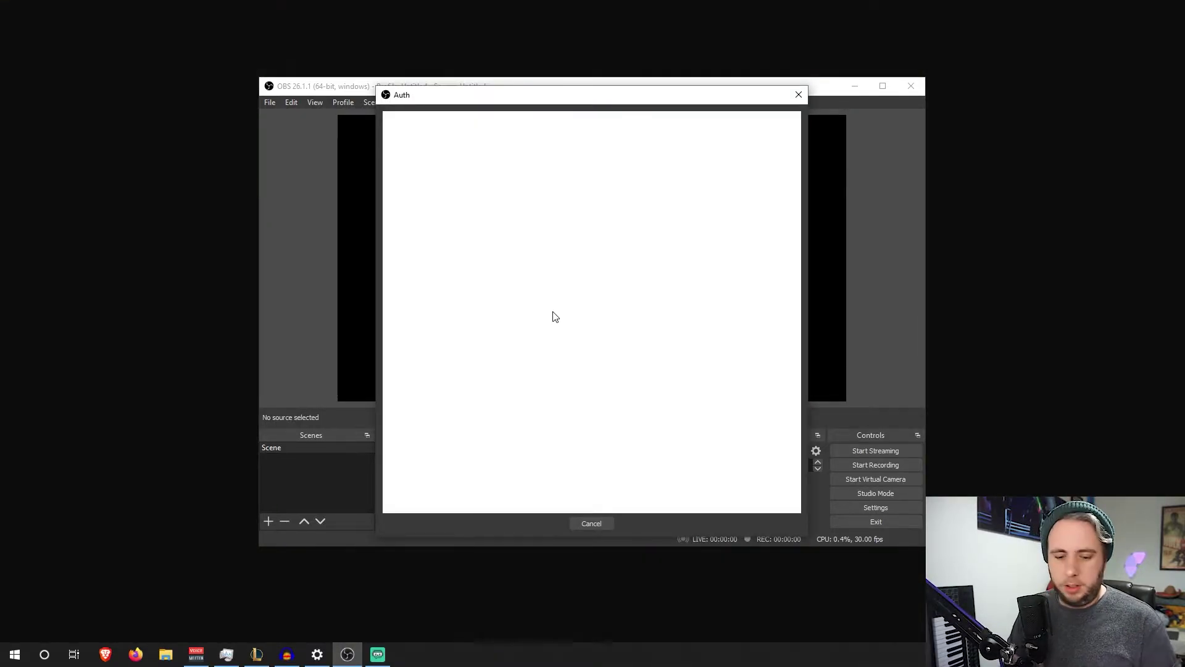
key("Tab")
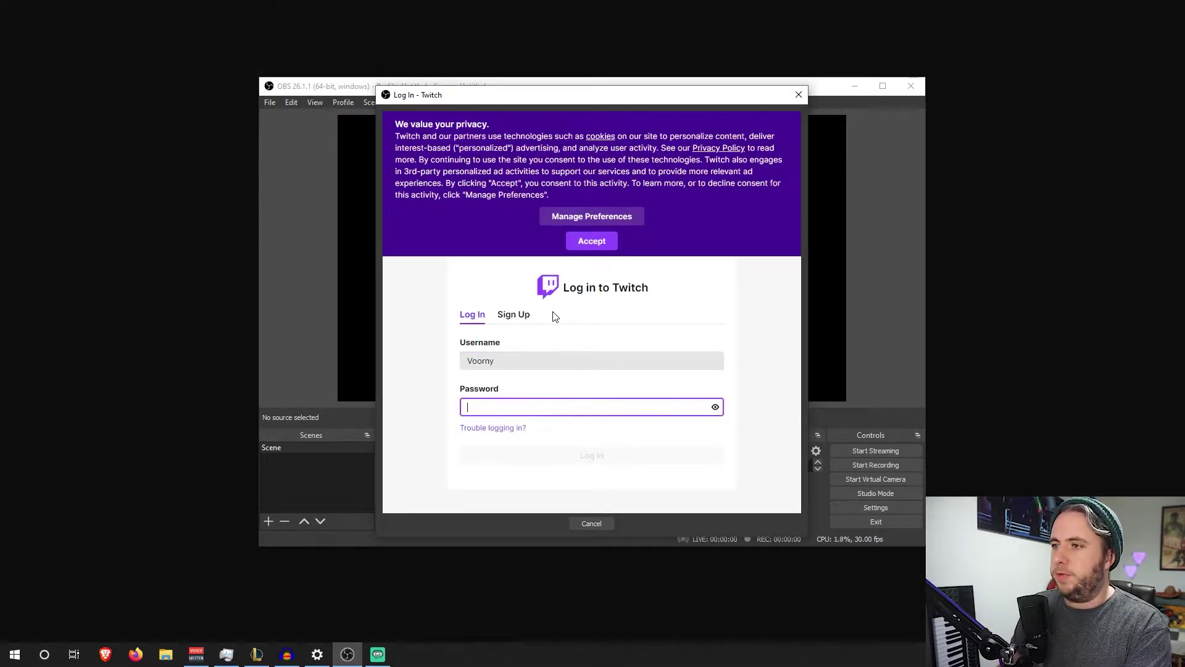
type("•••••")
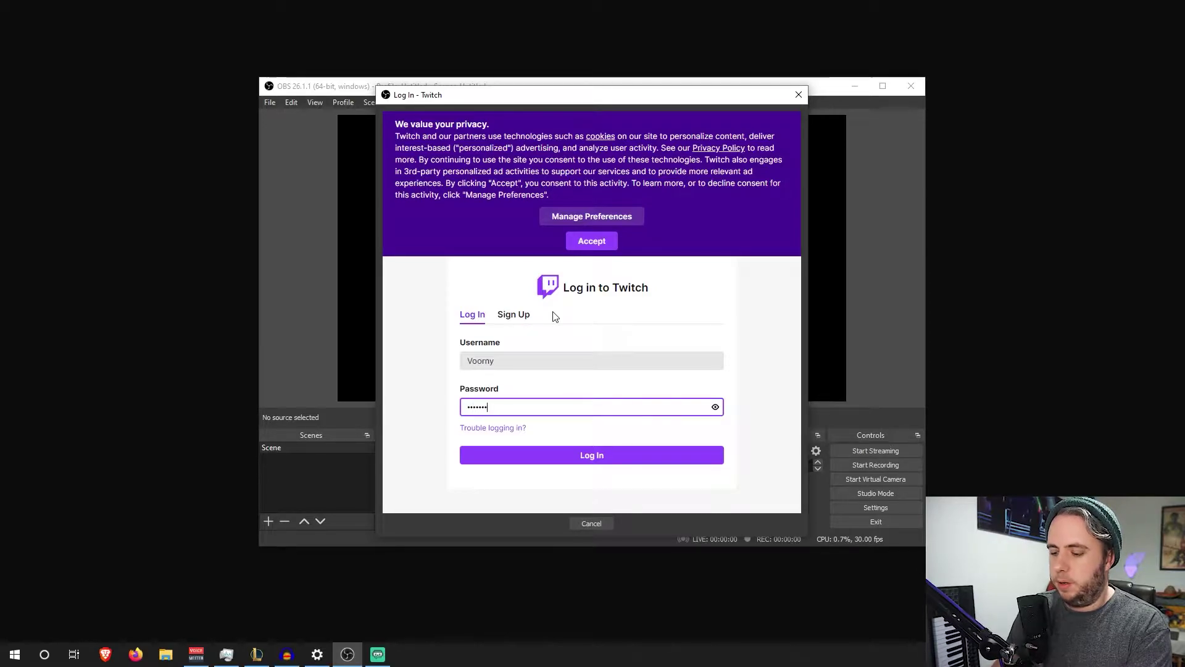
type("••")
left_click(633, 460)
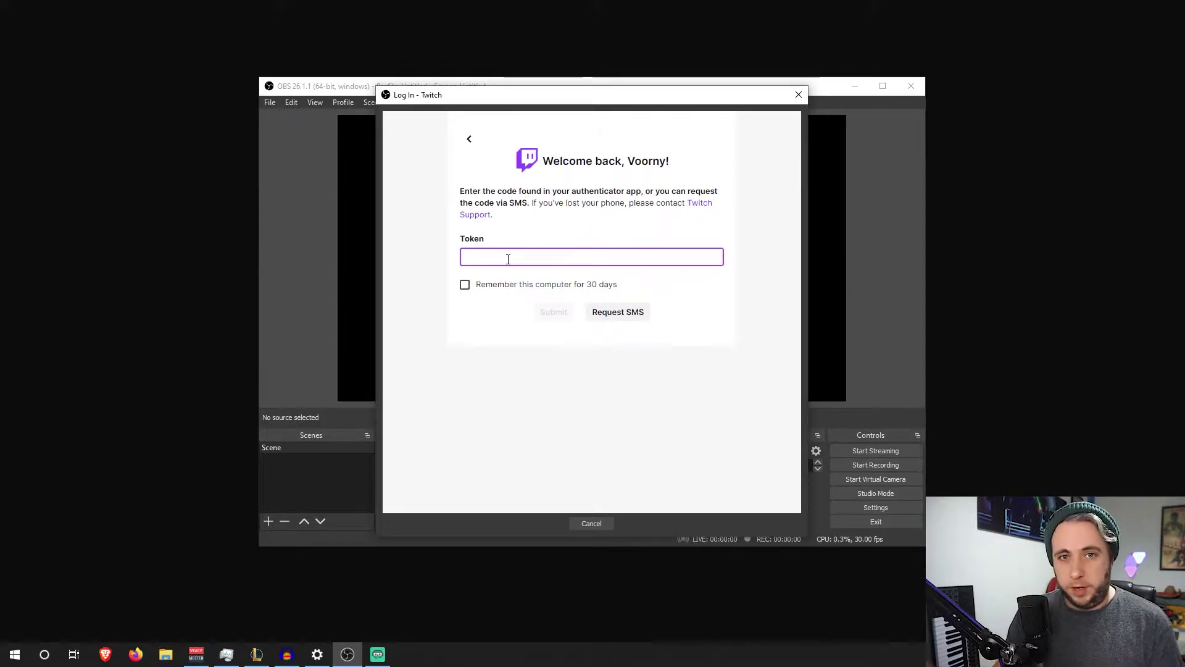
key("ctrl+v")
left_click(465, 284)
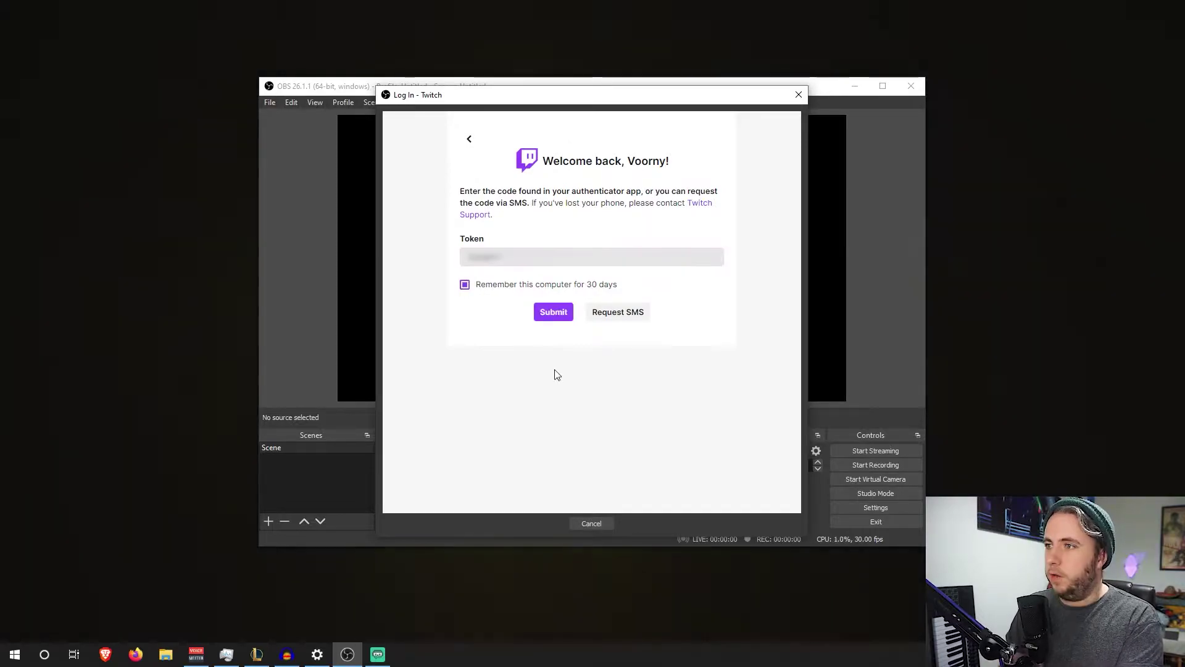
left_click(554, 313)
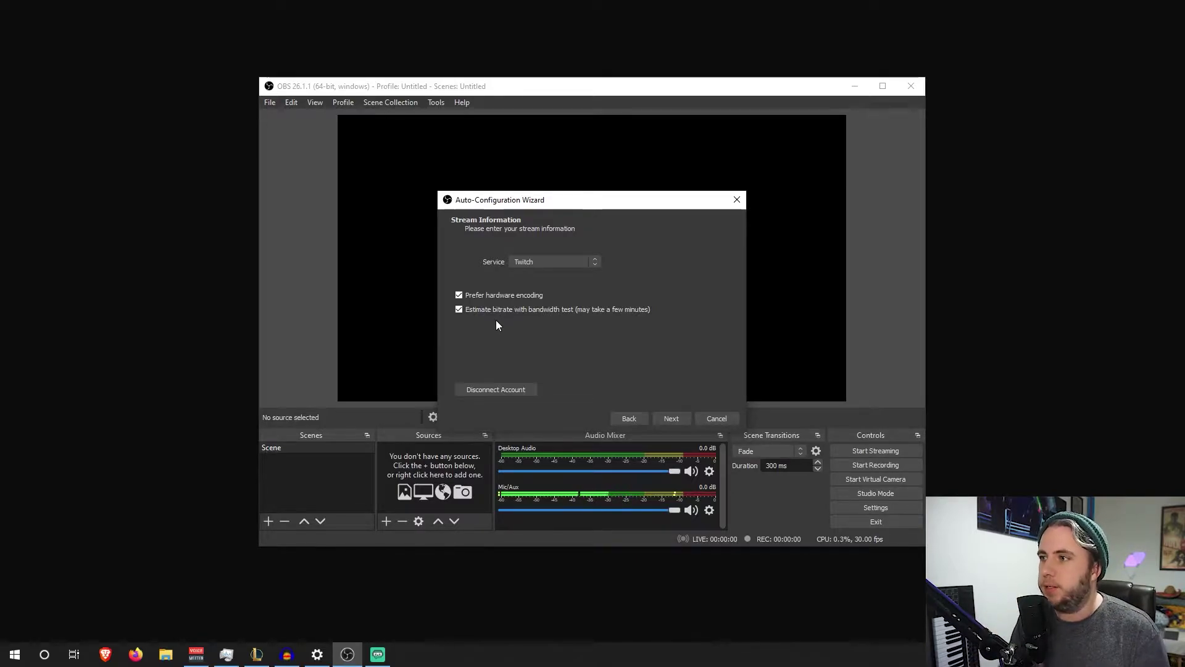
- Run the bandwidth test to get the recommended Twitch stream settings
left_click(662, 420)
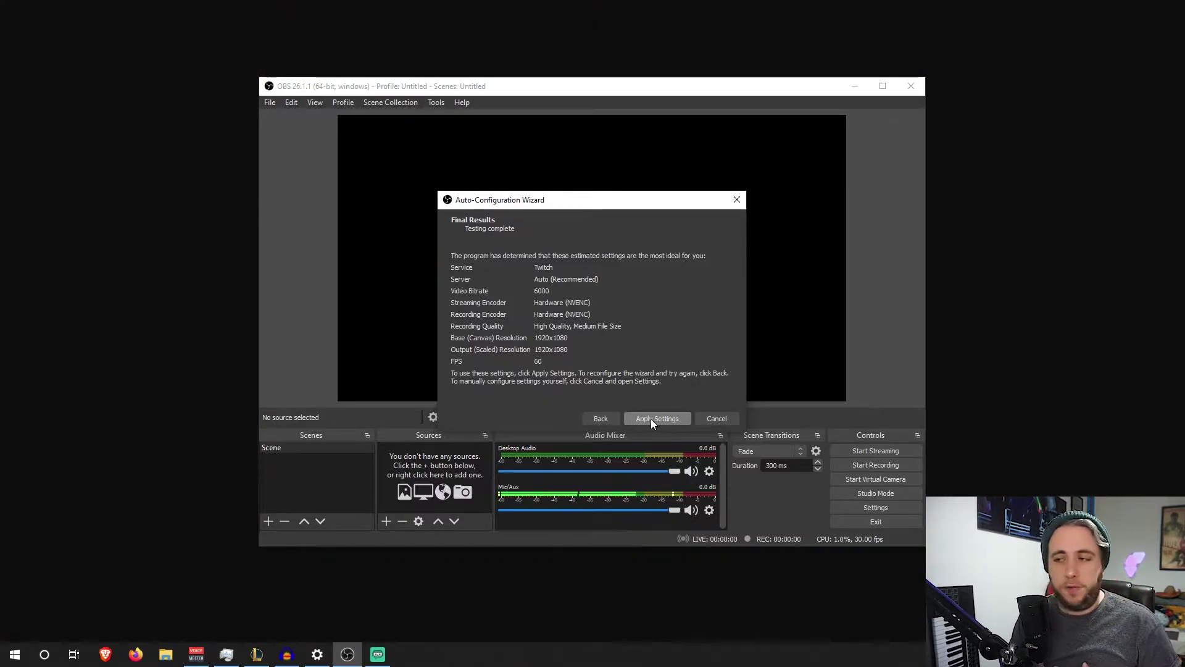
- Apply the recommended settings and accept the Twitch privacy notices in Stream Information and Chat
left_click(651, 419)
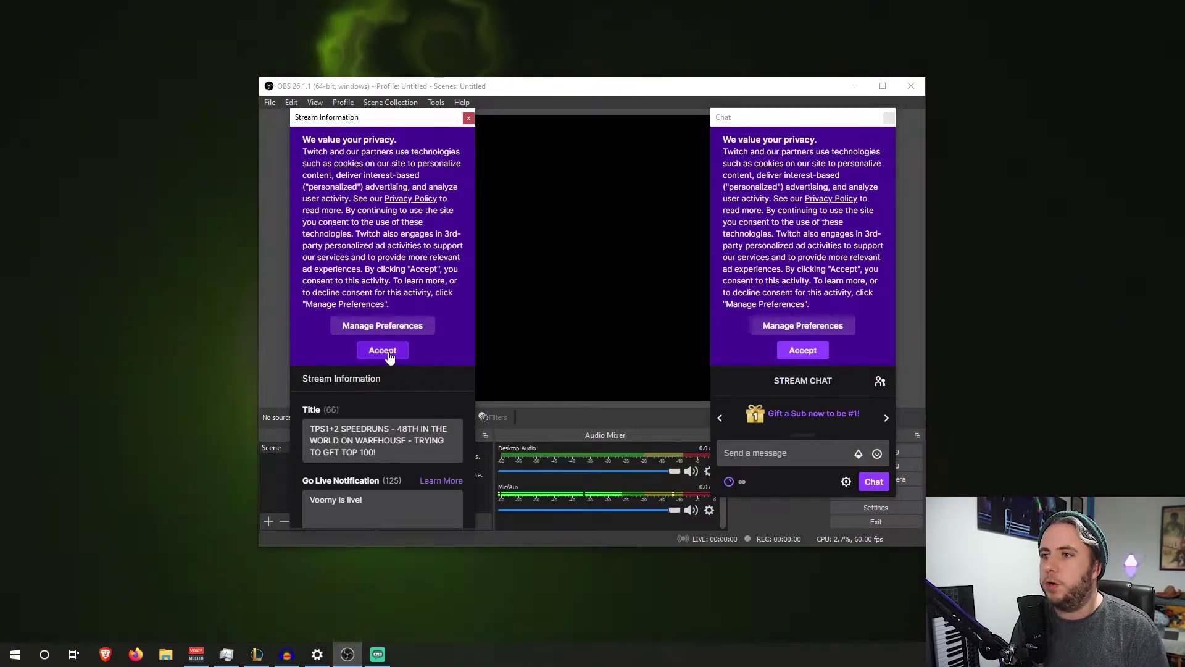
left_click(383, 350)
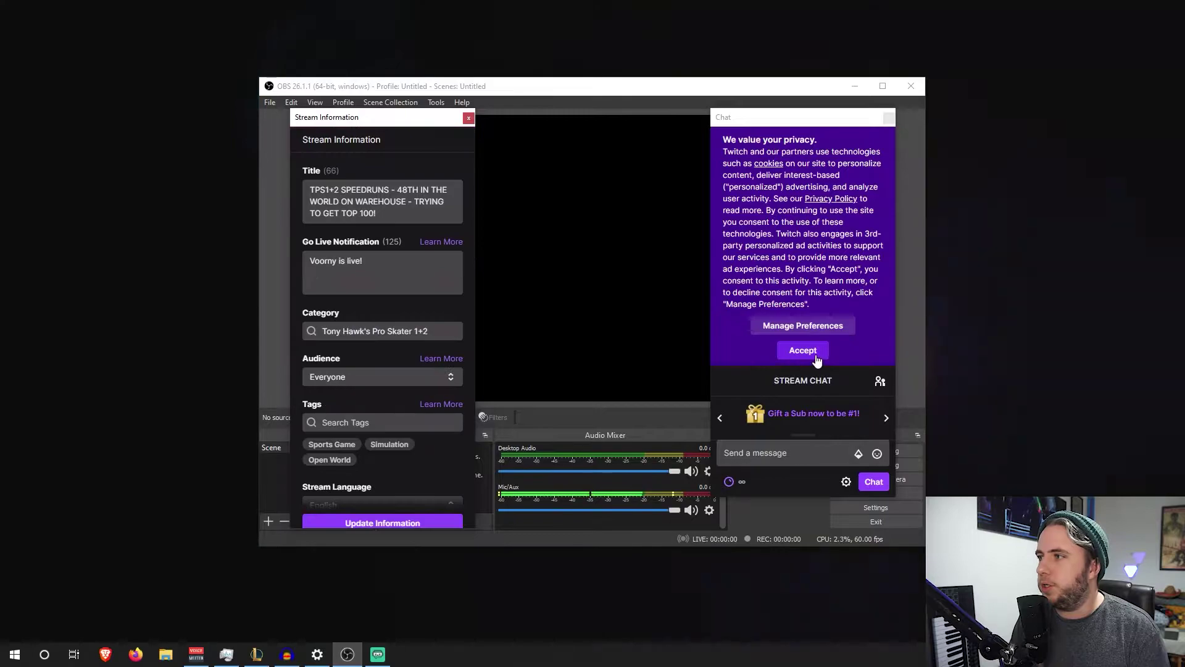
left_click(803, 350)
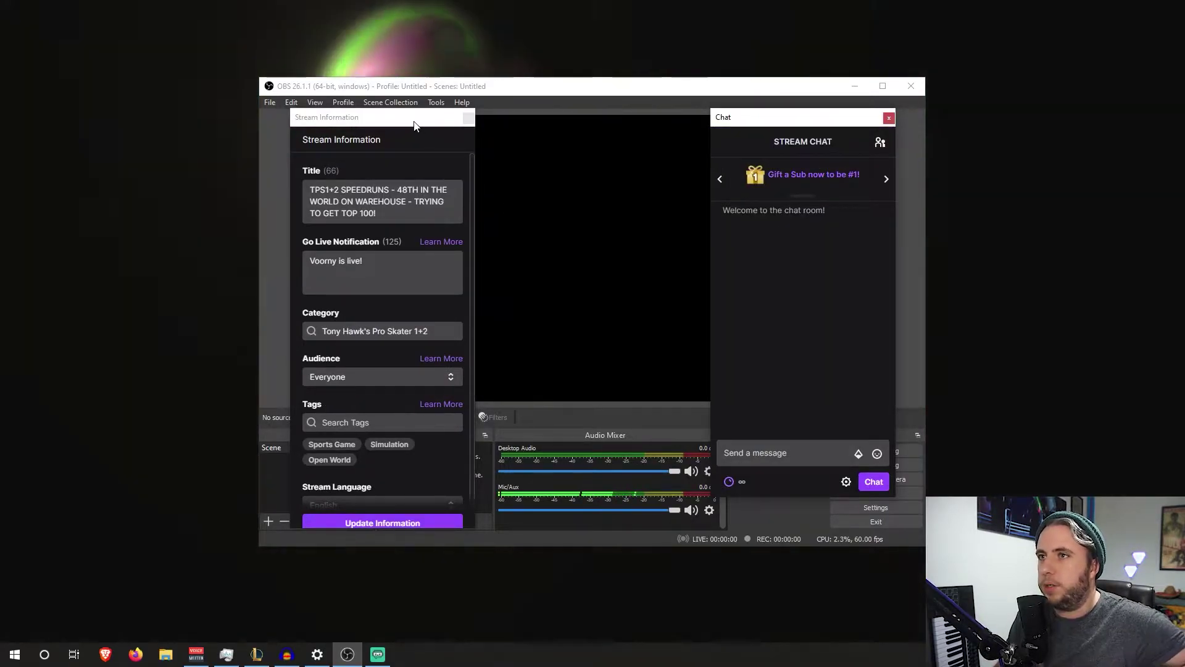
- Dock Stream Information on the left and Chat on the right, enlarge the window, and heighten the lower panels
left_click_drag(382, 119, 321, 213)
left_click_drag(753, 118, 907, 185)
left_click_drag(600, 91, 453, 37)
left_click_drag(778, 492, 915, 600)
left_click_drag(238, 241, 275, 241)
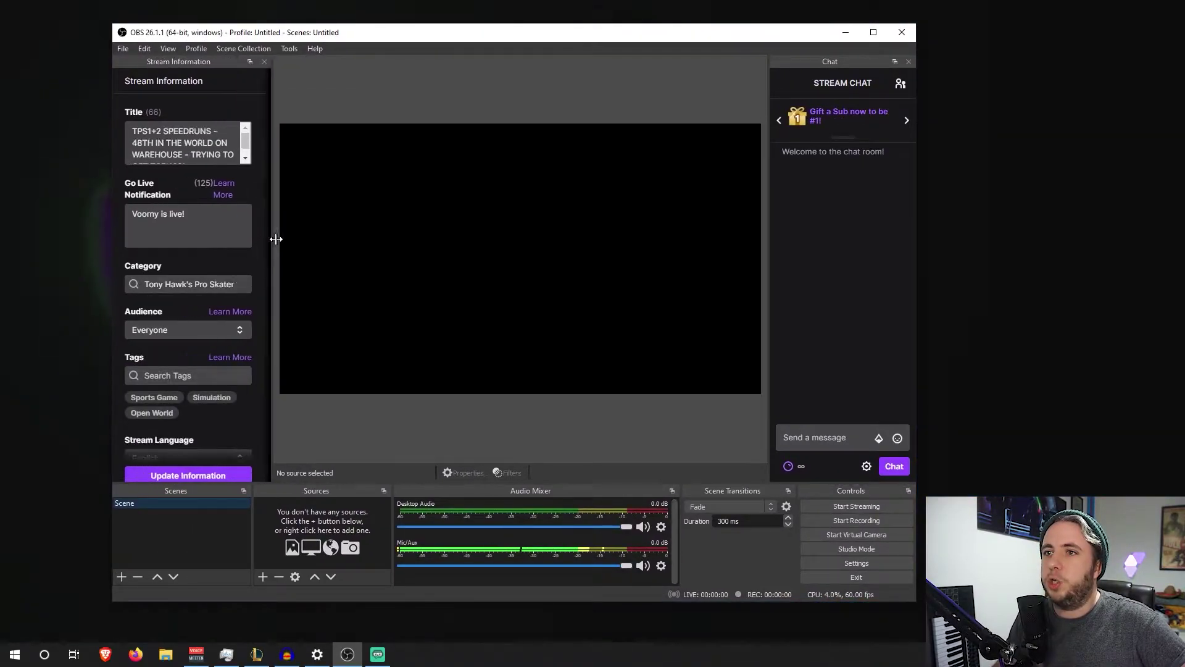
left_click_drag(414, 37, 450, 38)
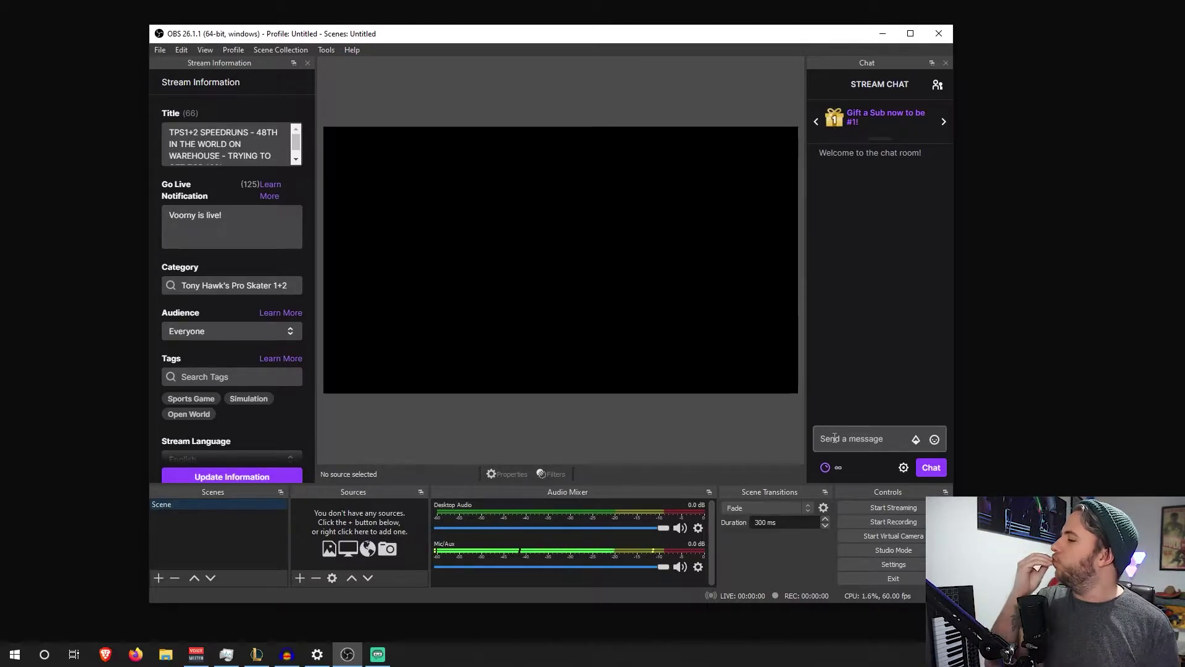
left_click_drag(469, 485, 432, 459)
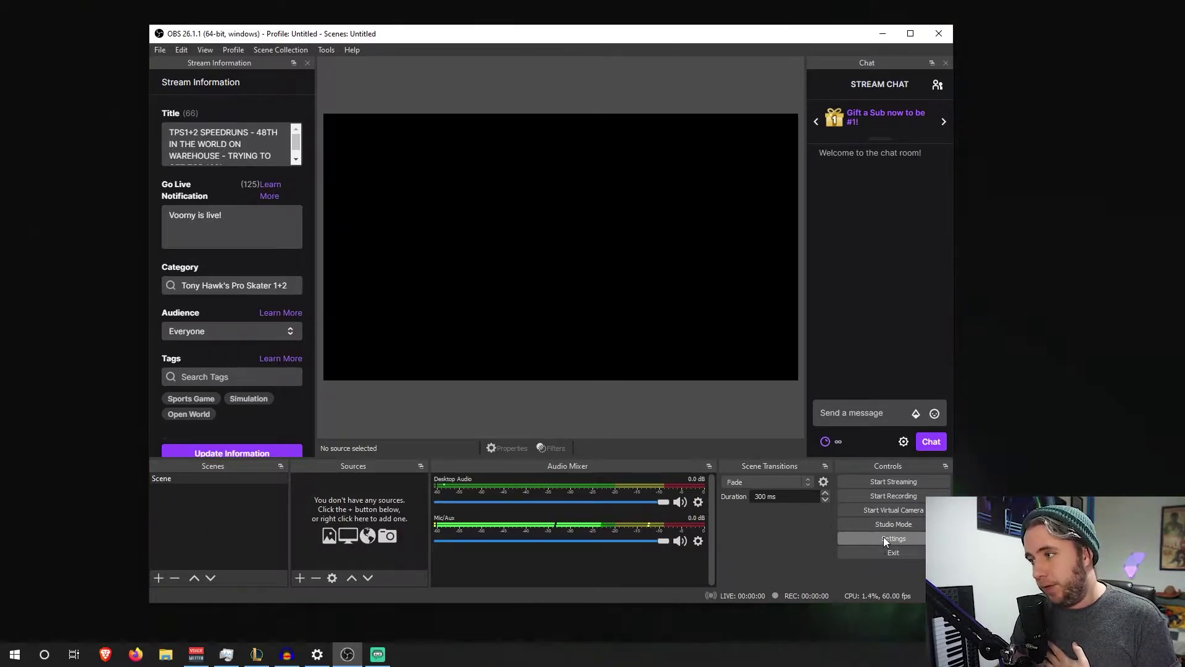
- In Audio settings, choose Speakers (Realtek(R) Audio) for desktop and Line (2- MG-XU) for mic, then apply
left_click(883, 537)
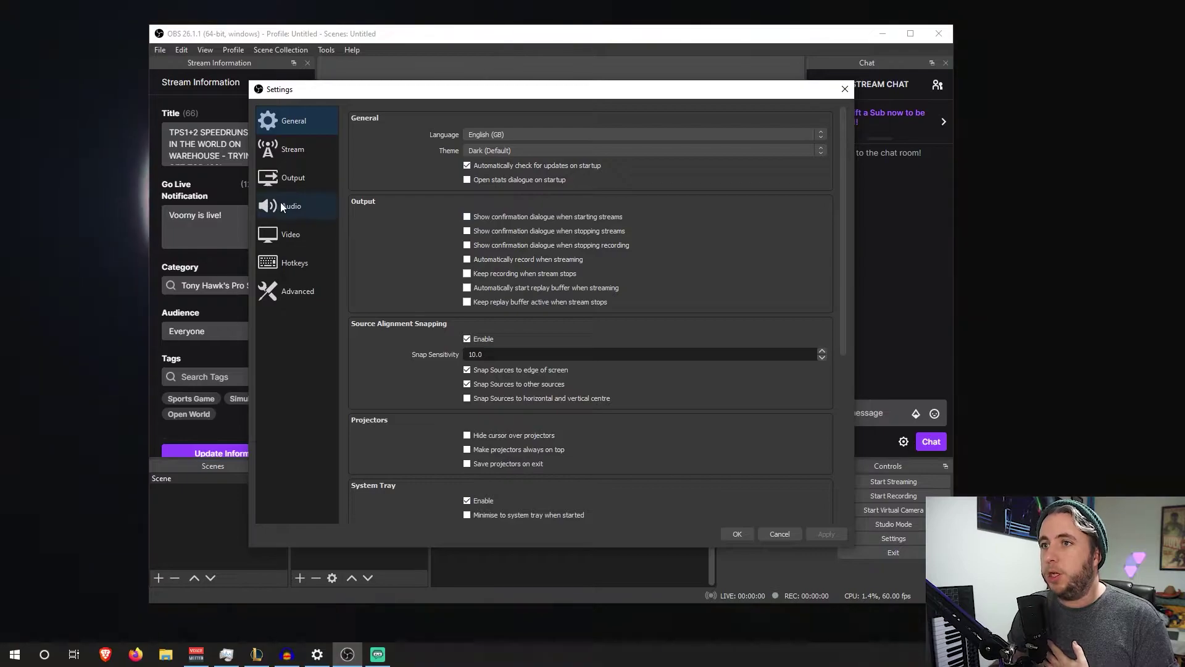
left_click(285, 204)
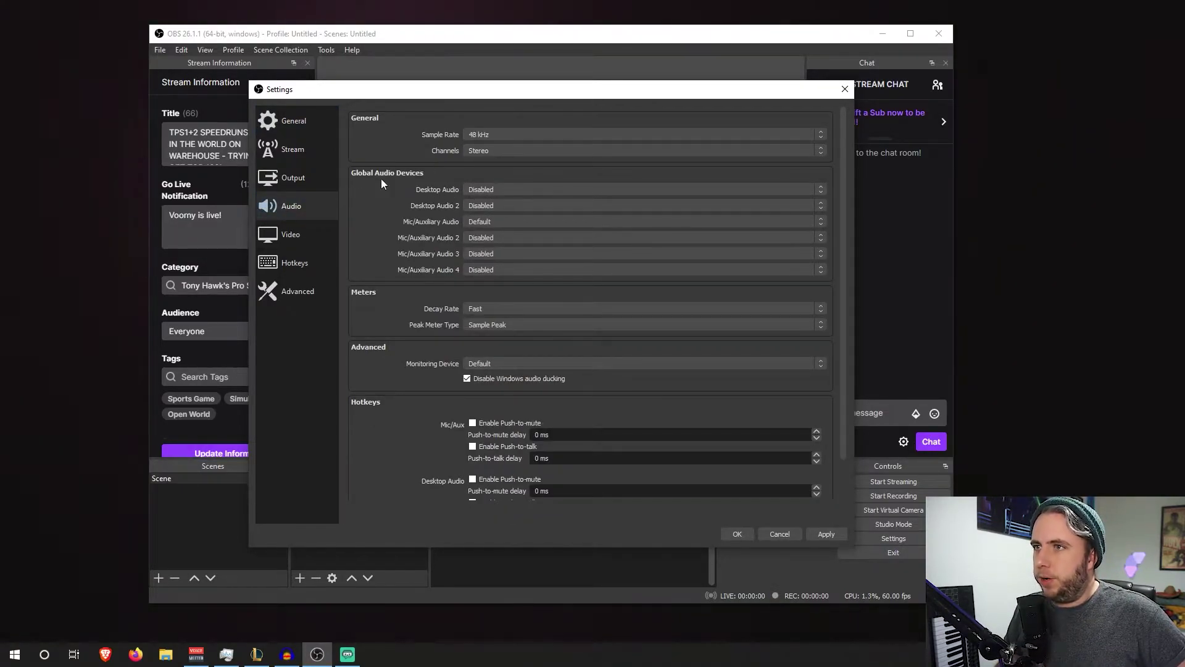
left_click(618, 189)
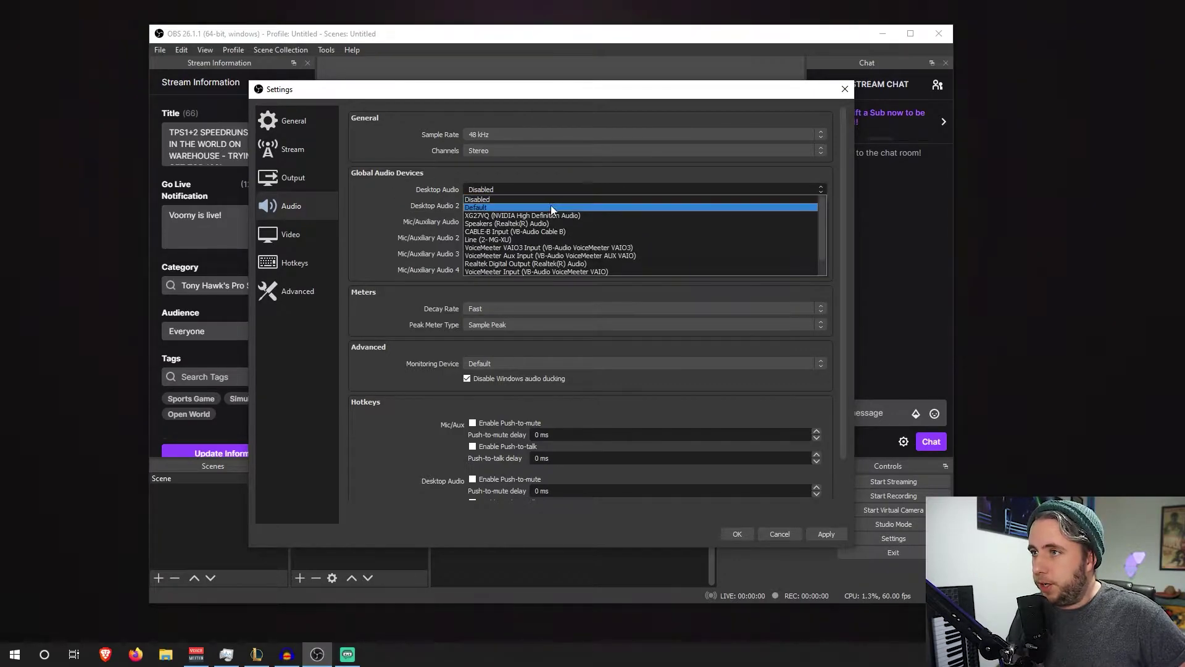
left_click(543, 223)
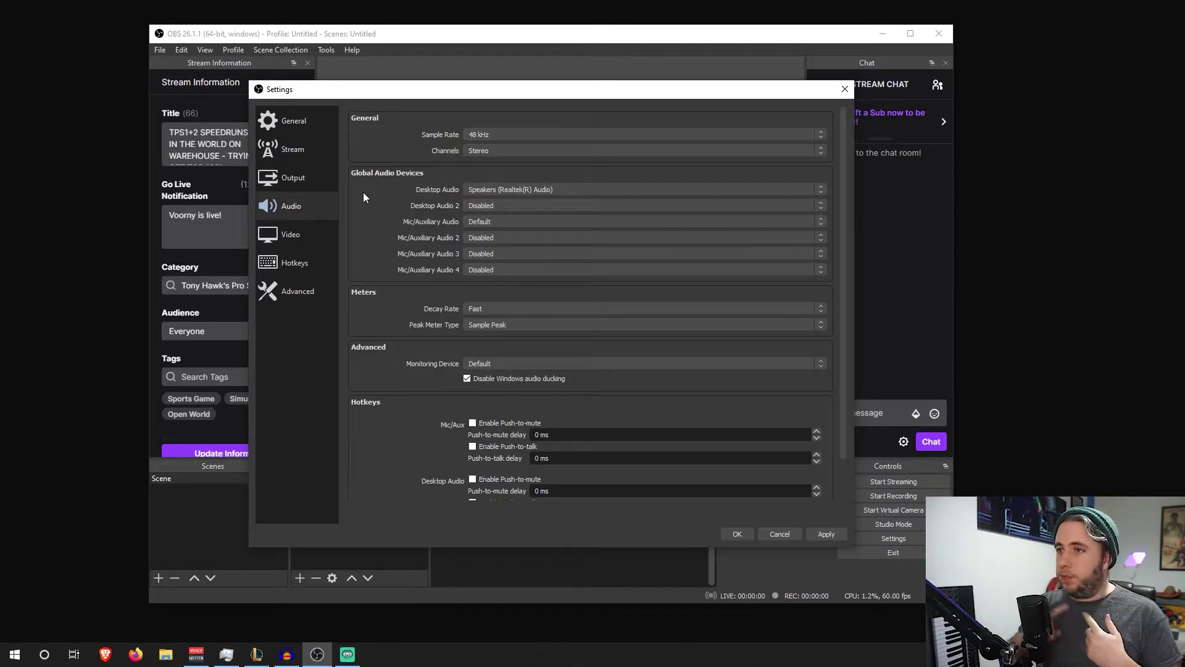
left_click(487, 220)
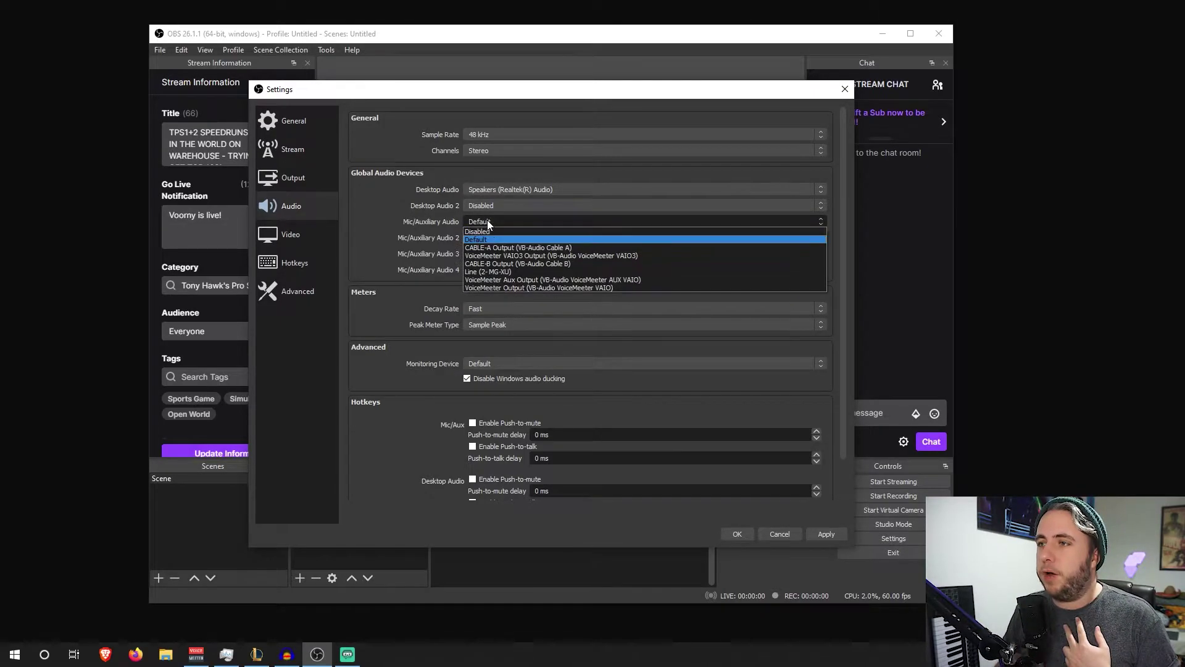
left_click(502, 271)
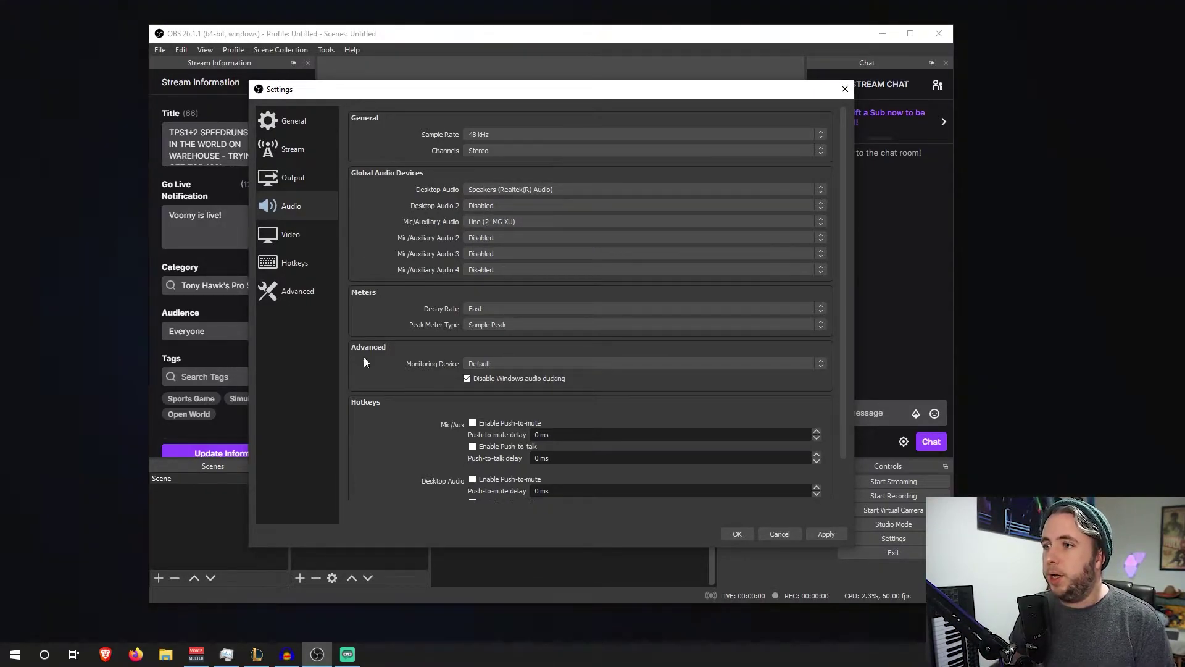
left_click(826, 534)
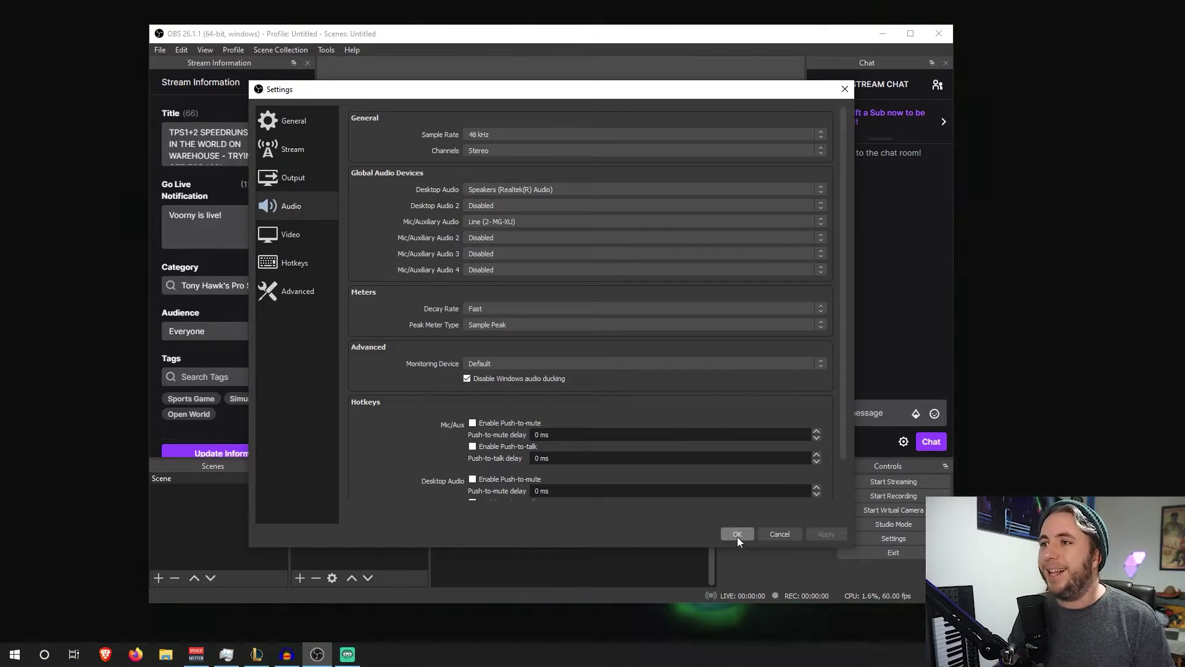
- Confirm the Settings dialog with OK to return to the main window
left_click(737, 534)
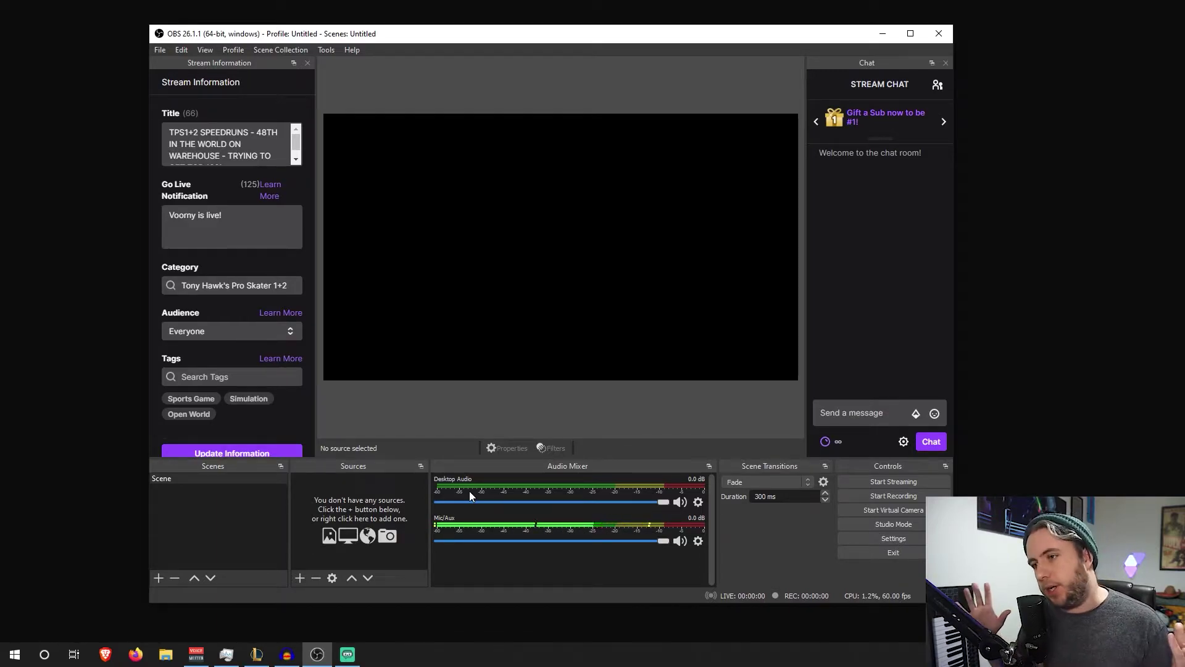
- Rename the Desktop Audio mixer channel to 'Game Sounds'
right_click(450, 483)
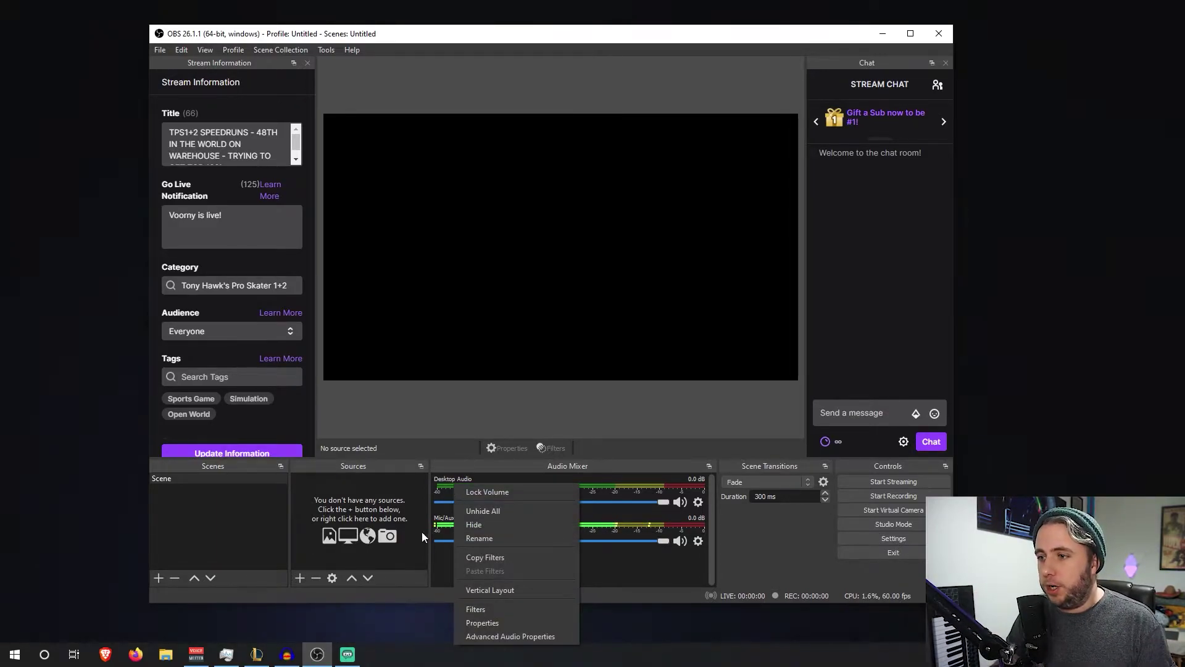
left_click(435, 552)
right_click(454, 478)
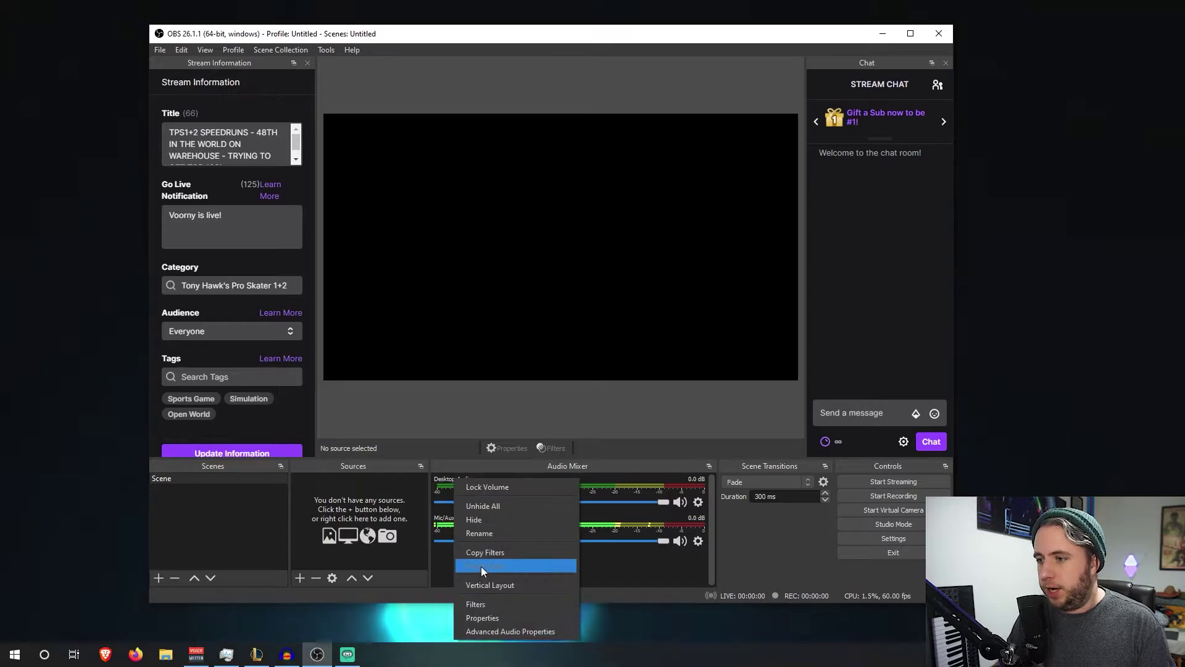
left_click(490, 532)
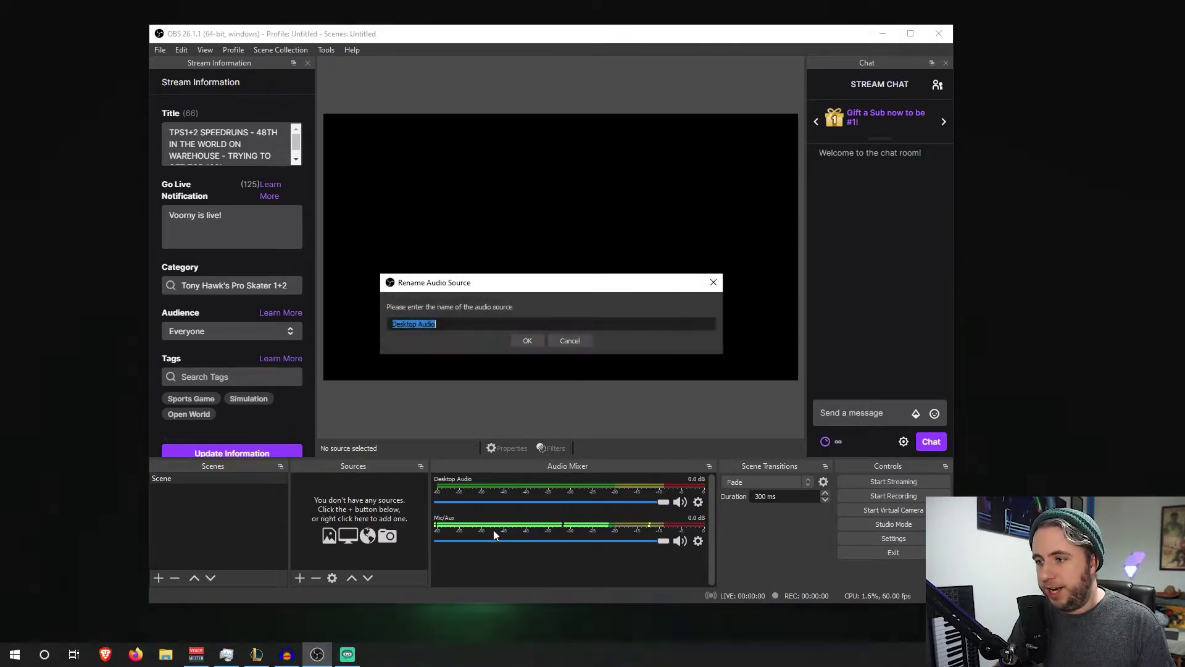
key("BackSpace")
type("Game Sounds")
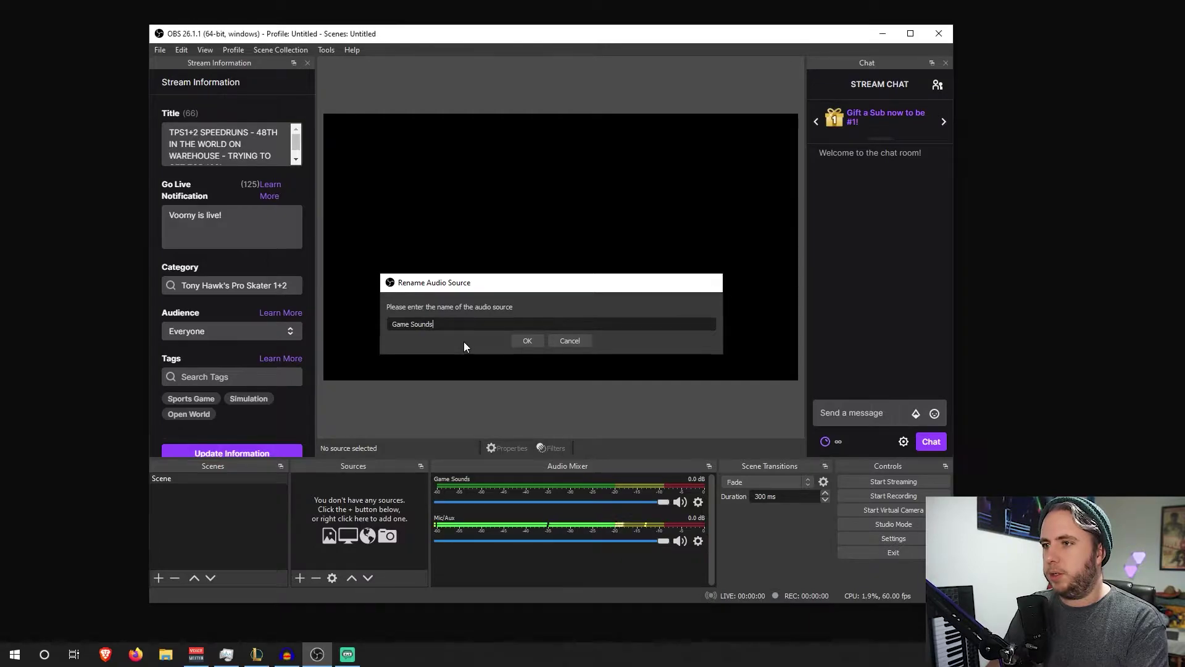
key("Return")
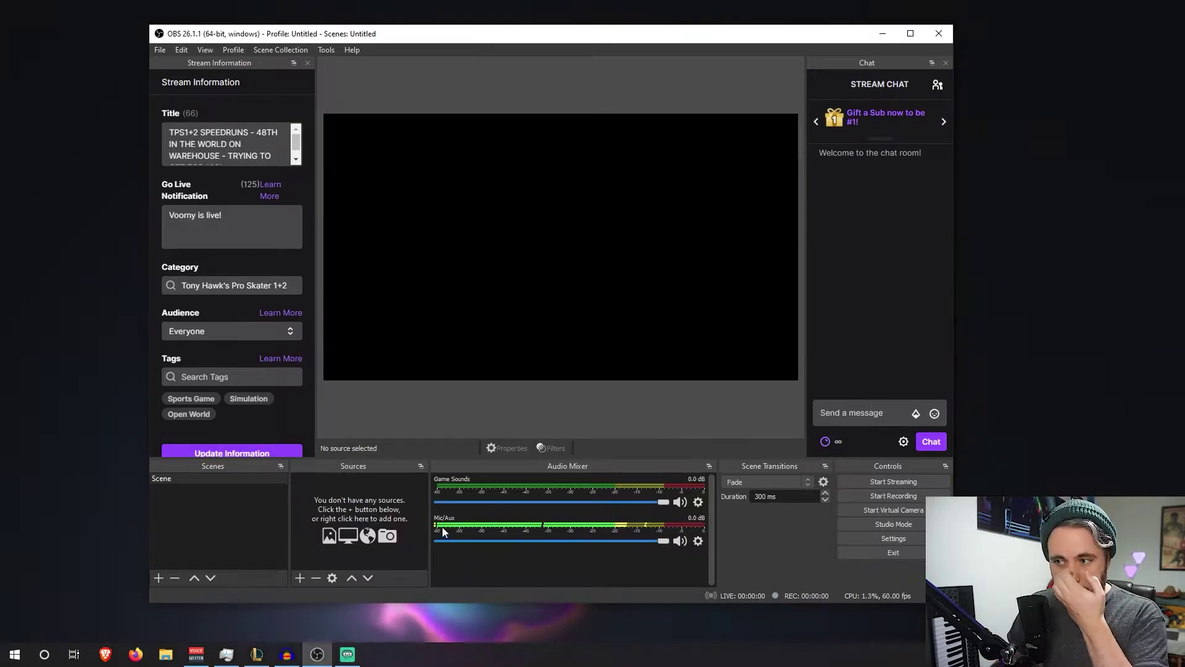
- Rename the Mic/Aux mixer channel to 'Mic'
right_click(444, 517)
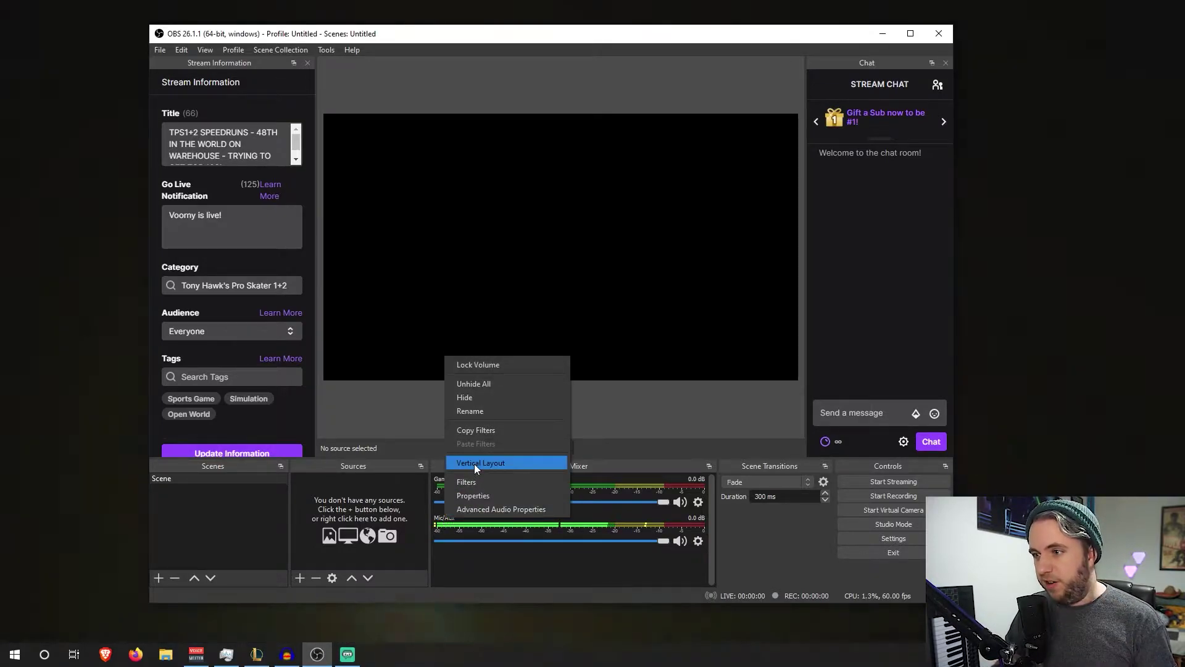
left_click(482, 411)
type("Mic")
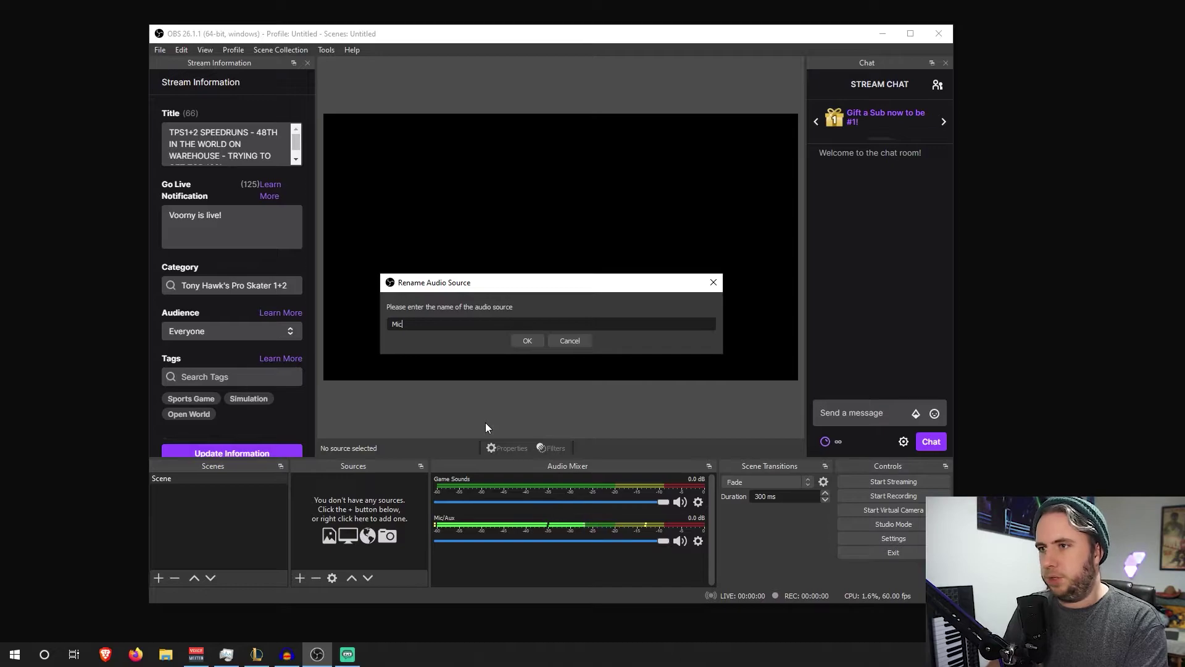
key("Return")
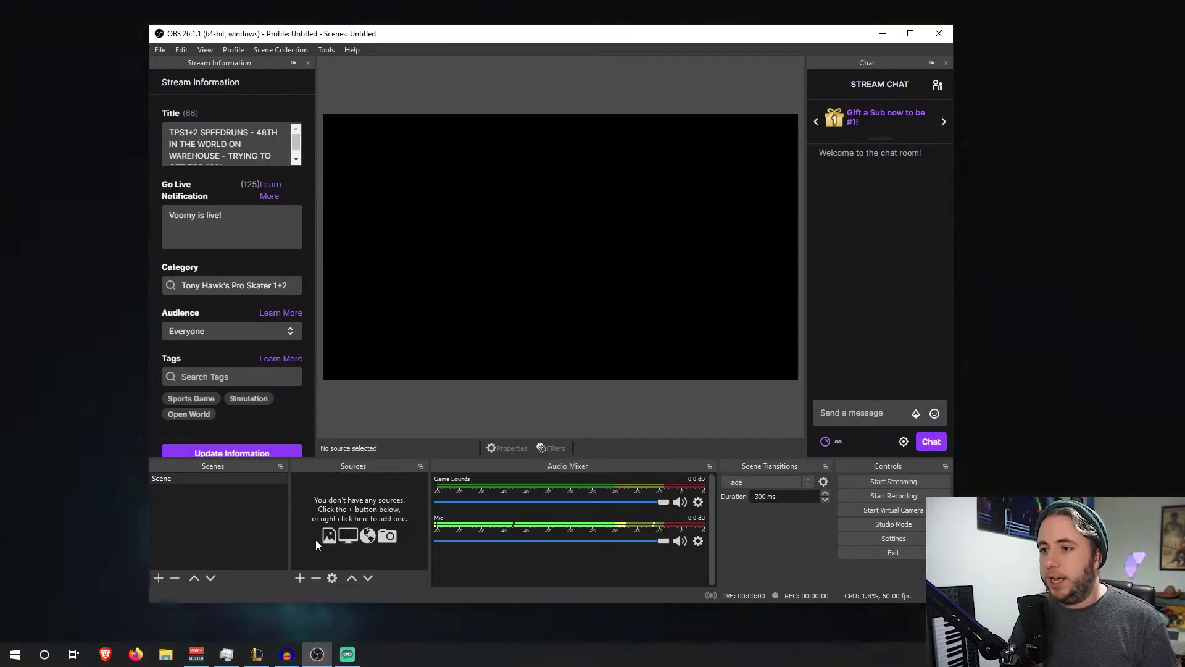
- Add a Video Capture Device source named 'Sony A5100'
left_click(300, 577)
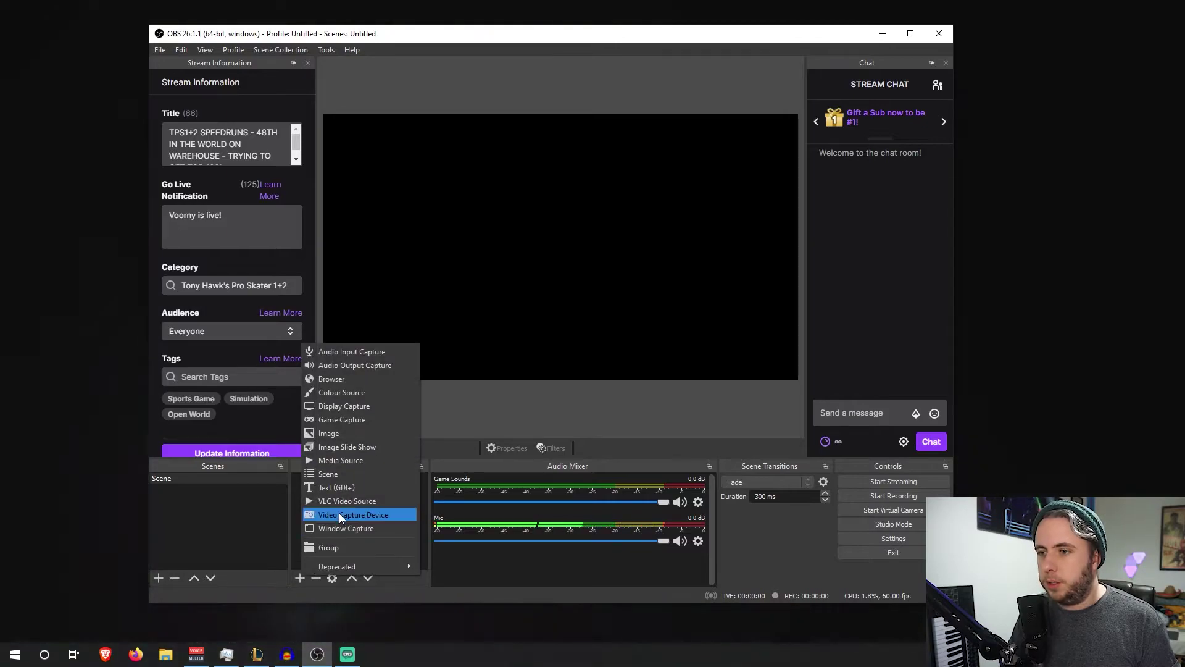
left_click(339, 513)
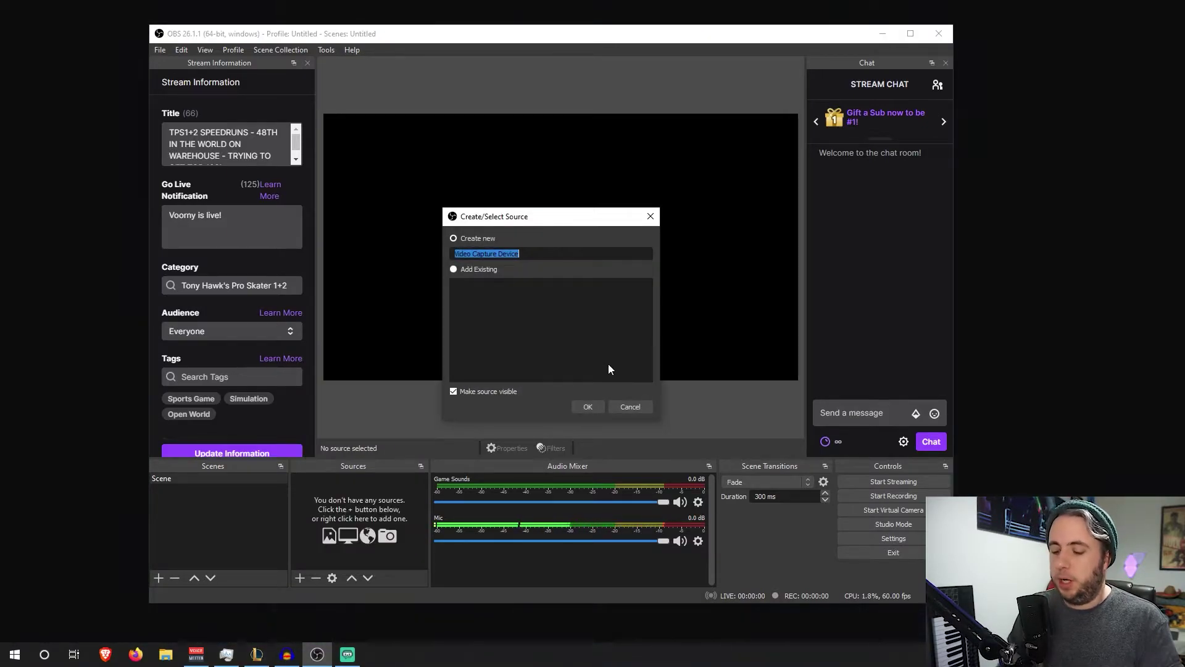
type("Sony A5100")
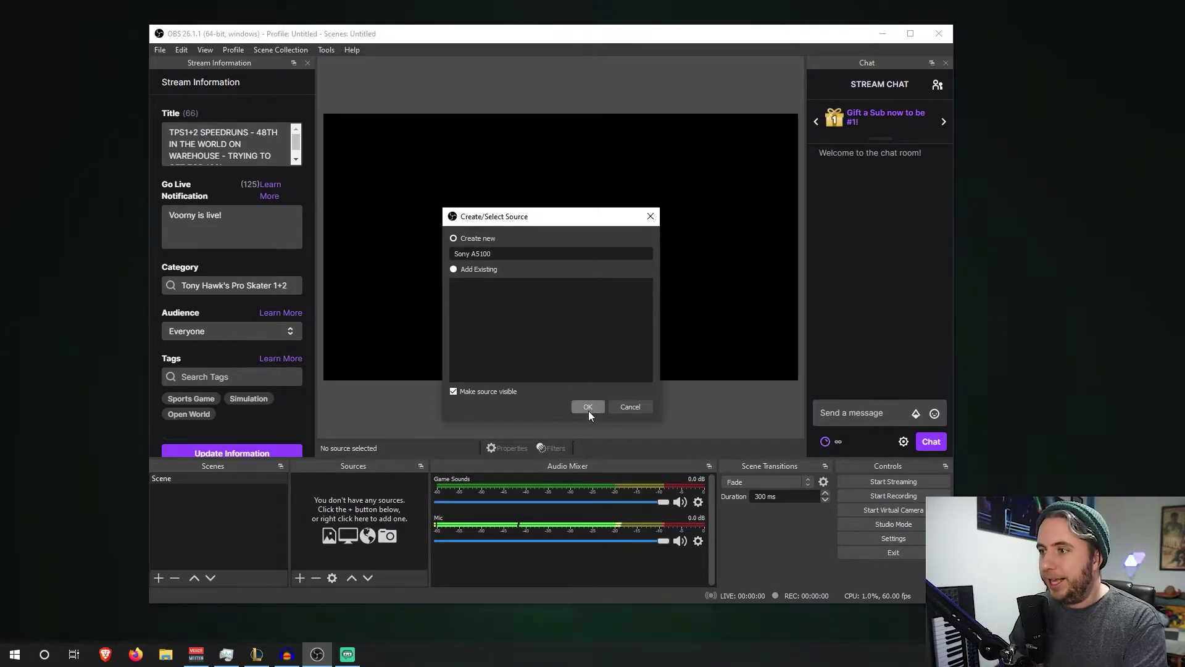
left_click(588, 407)
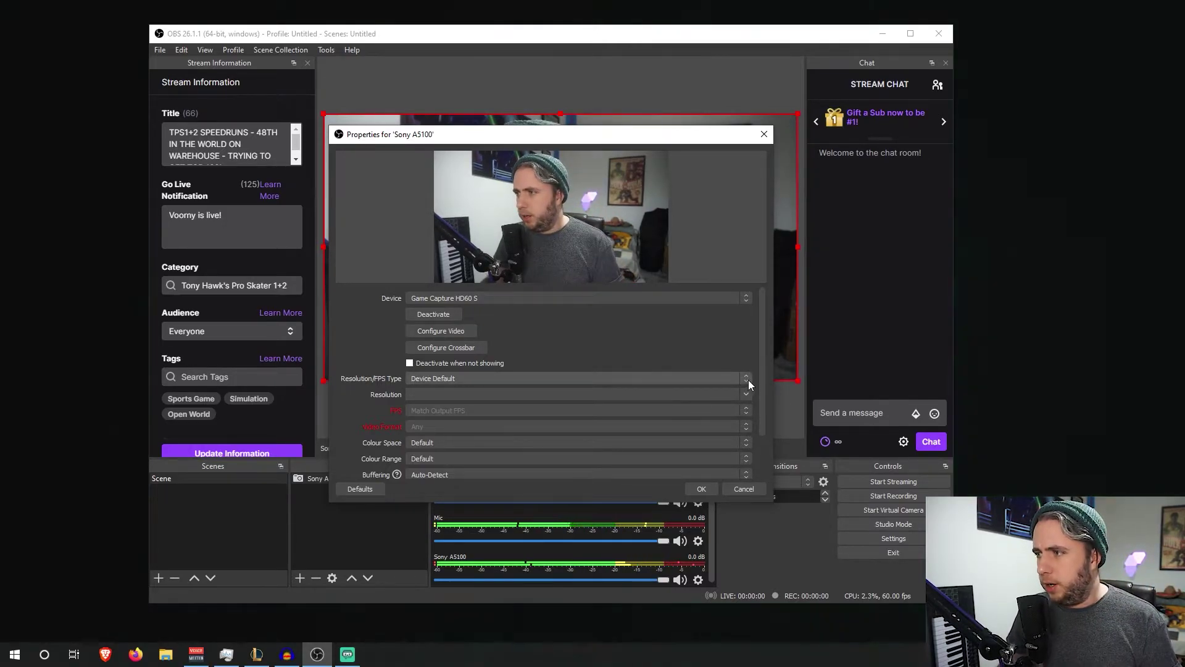
- Leave the camera's Resolution/FPS Type at Device Default and confirm the source
left_click(746, 378)
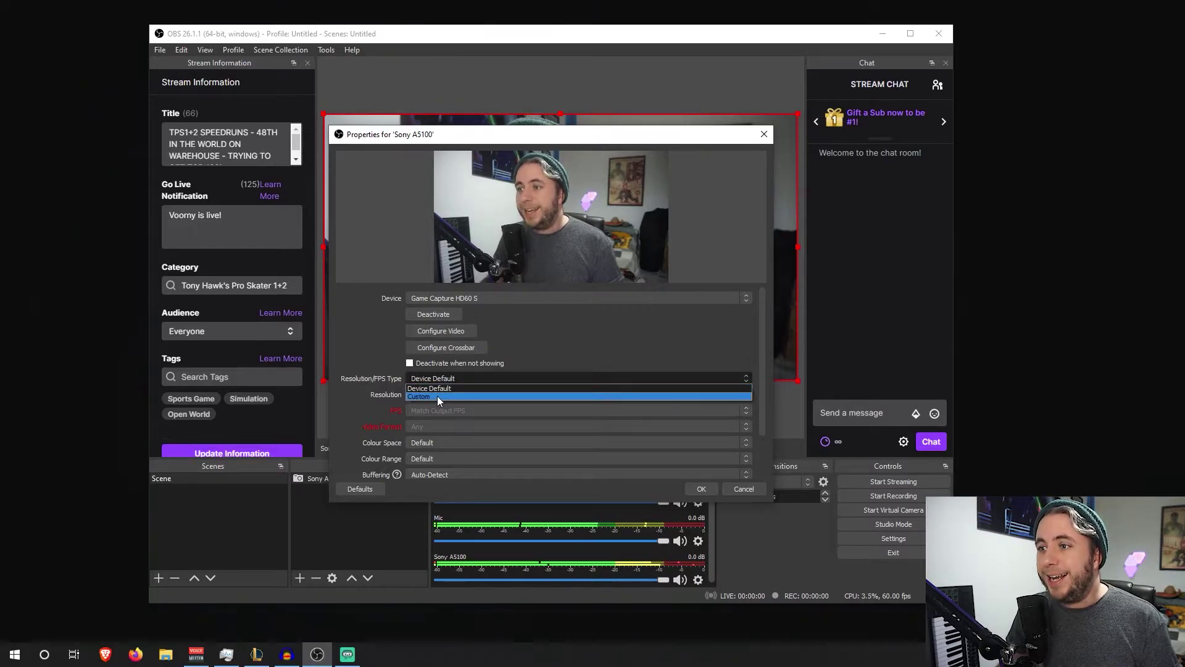
left_click(437, 396)
left_click(747, 395)
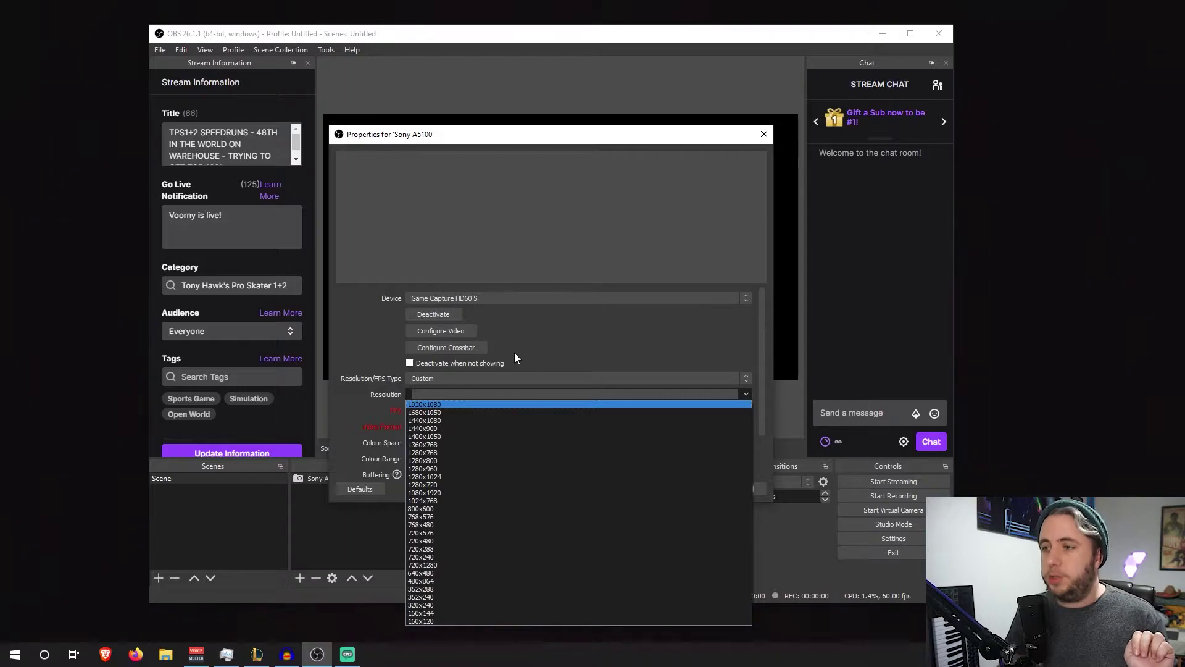
left_click(532, 345)
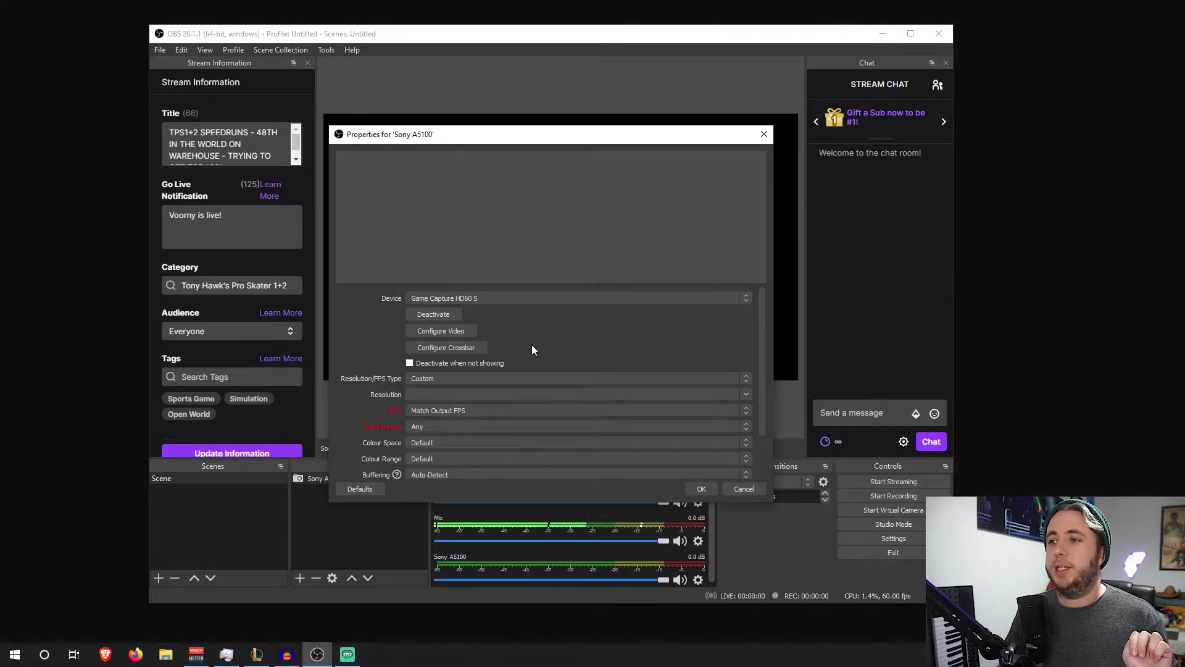
left_click(491, 375)
left_click(433, 391)
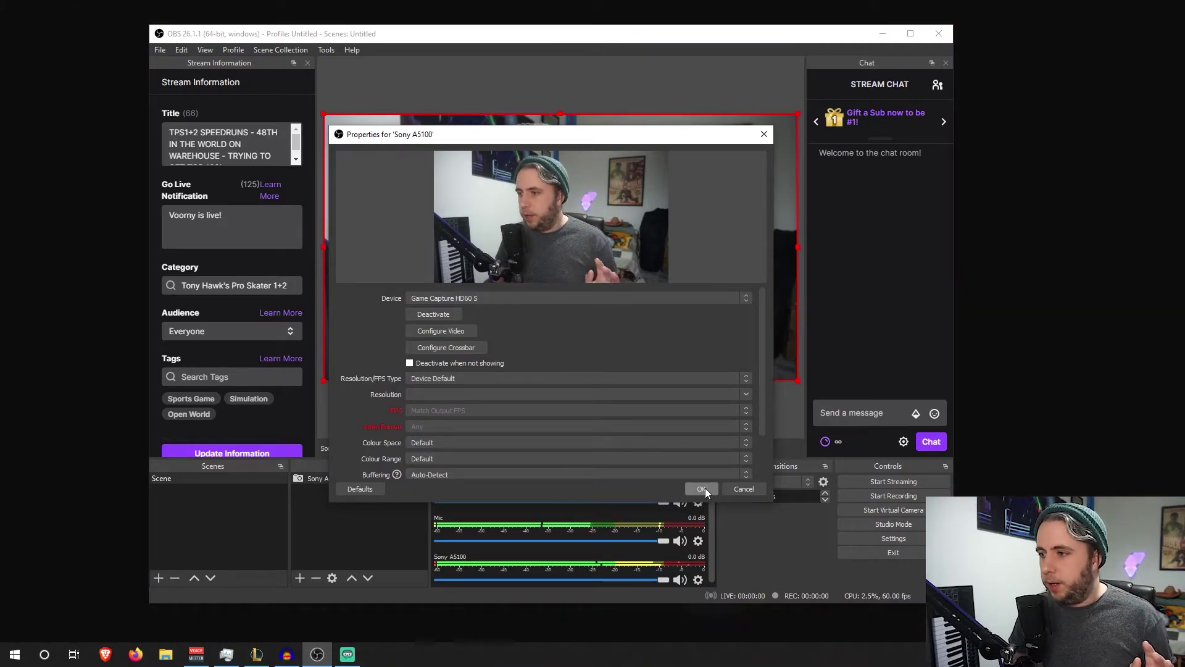
left_click(705, 488)
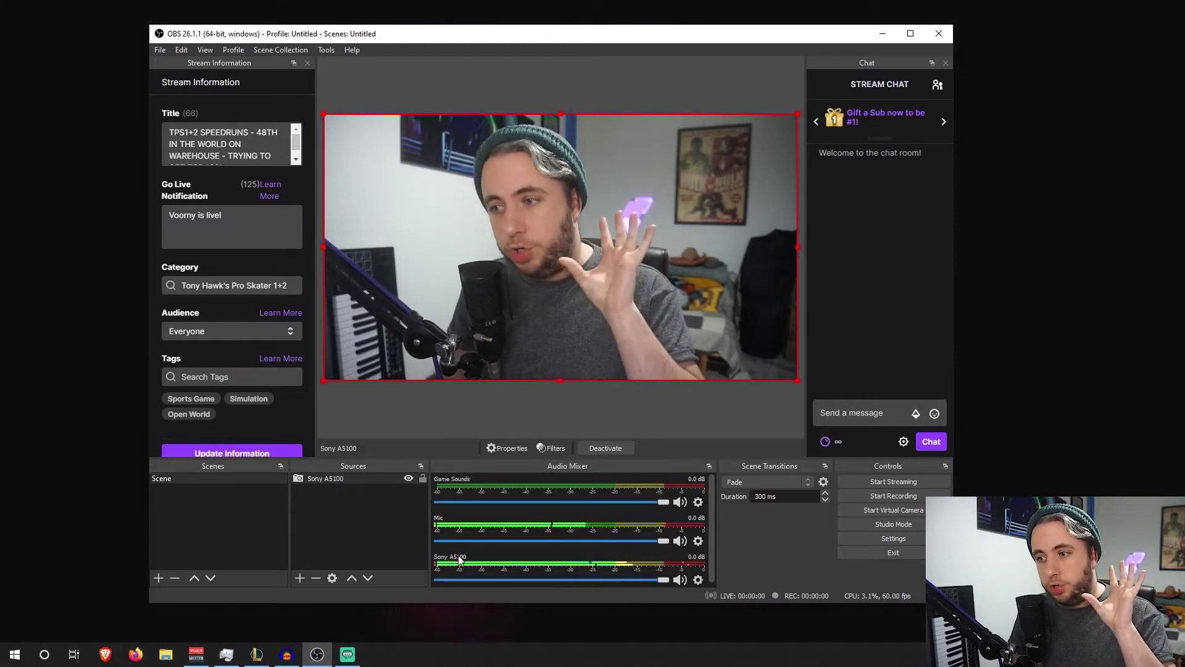
- Mute the Sony A5100 audio track and hide it, leaving only Game Sounds and Mic in the mixer
left_click(679, 579)
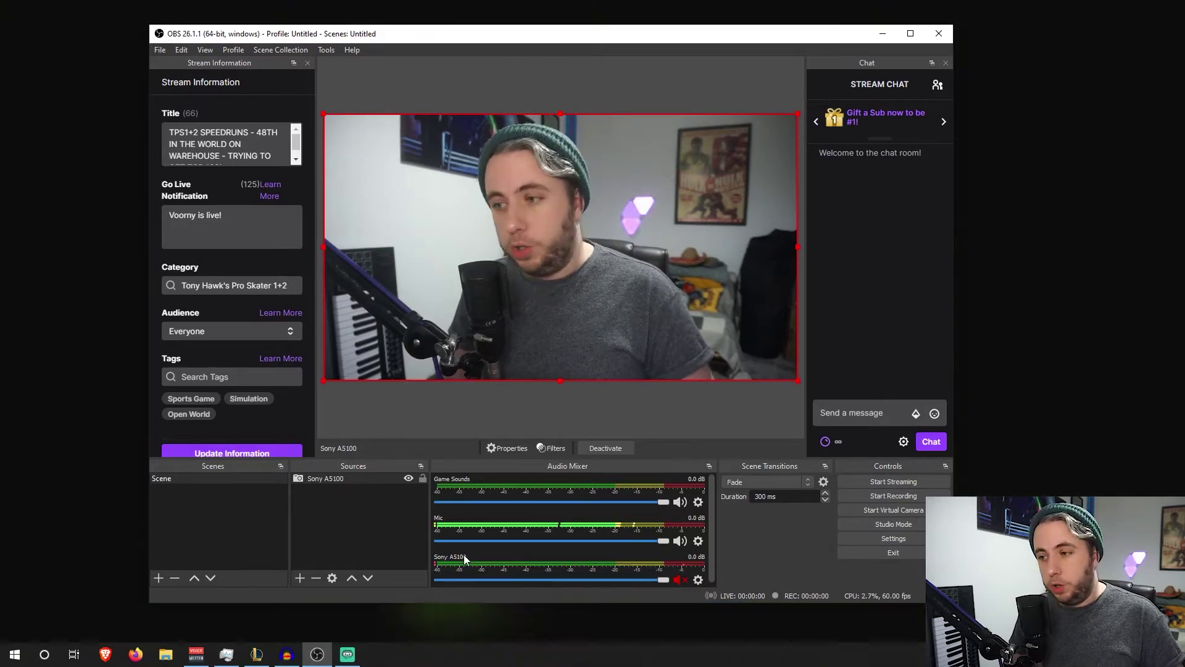
right_click(466, 555)
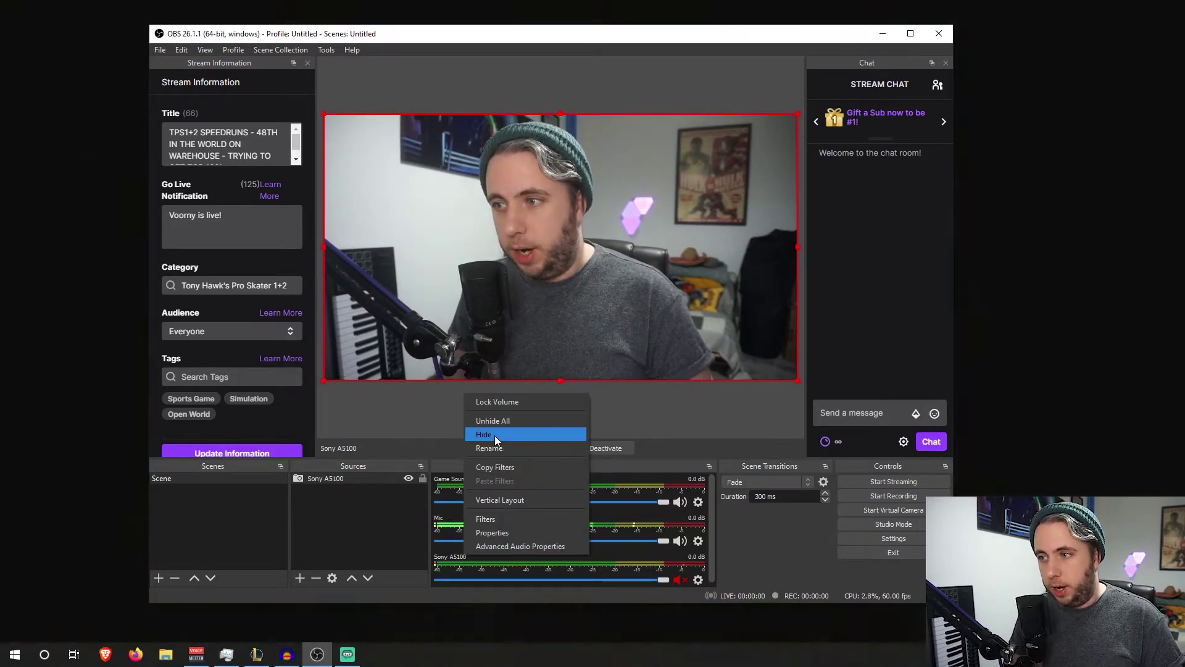
left_click(495, 435)
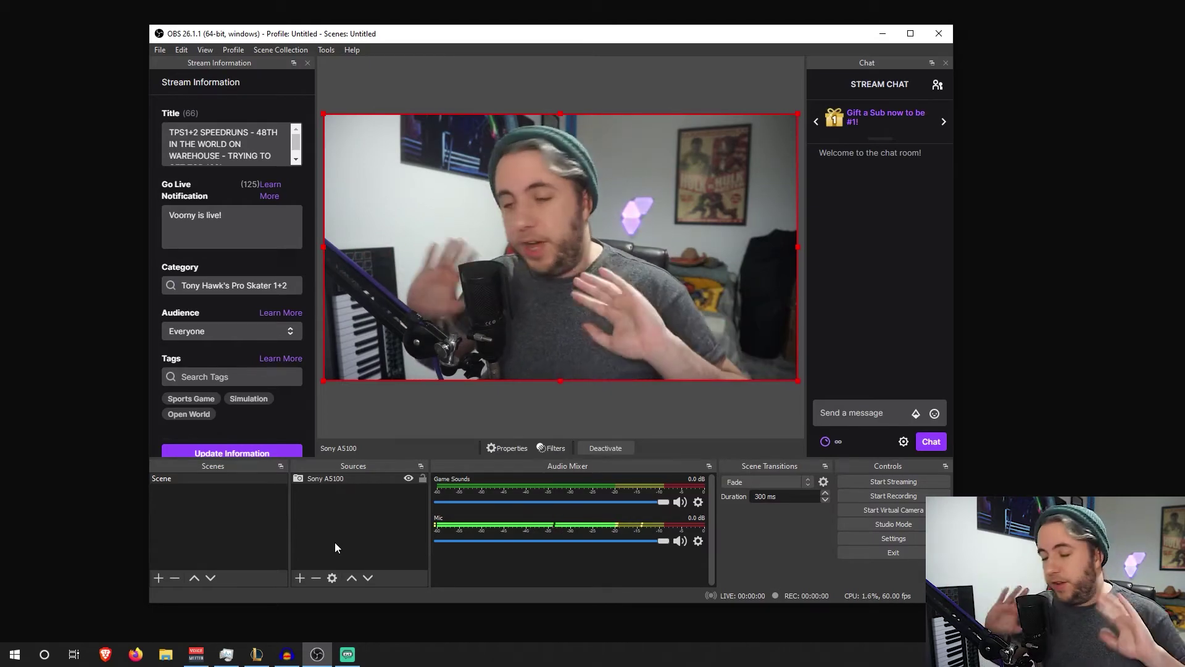
left_click(328, 523)
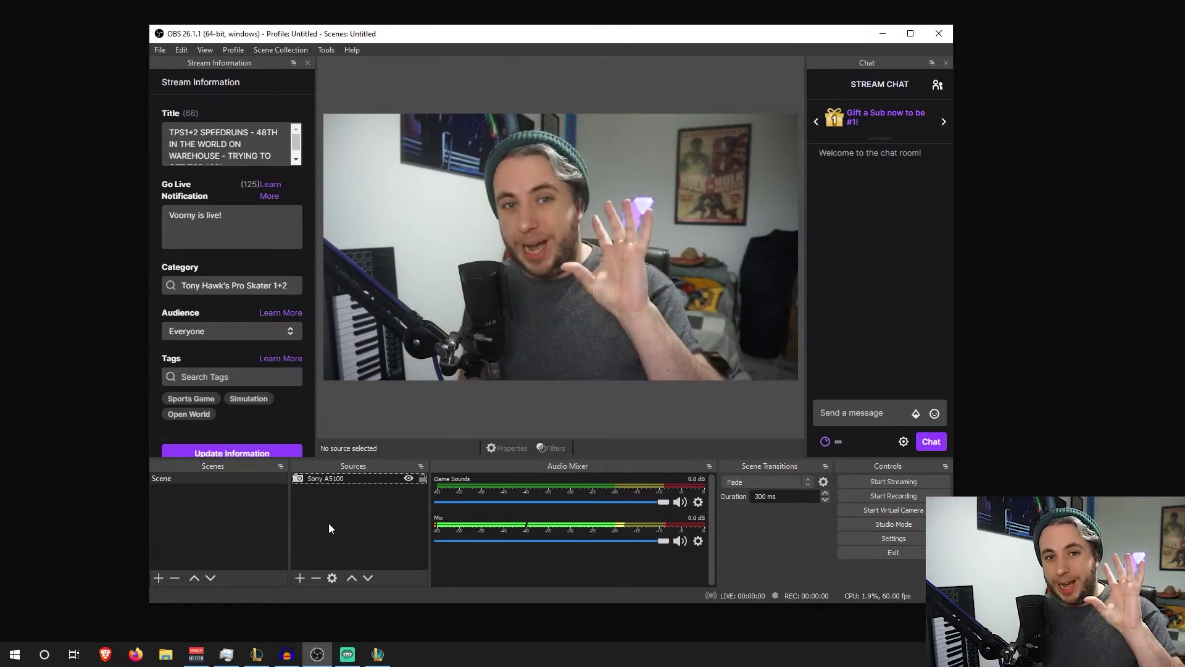
- Create a new Game Capture source named 'League Of Legends'
left_click(300, 577)
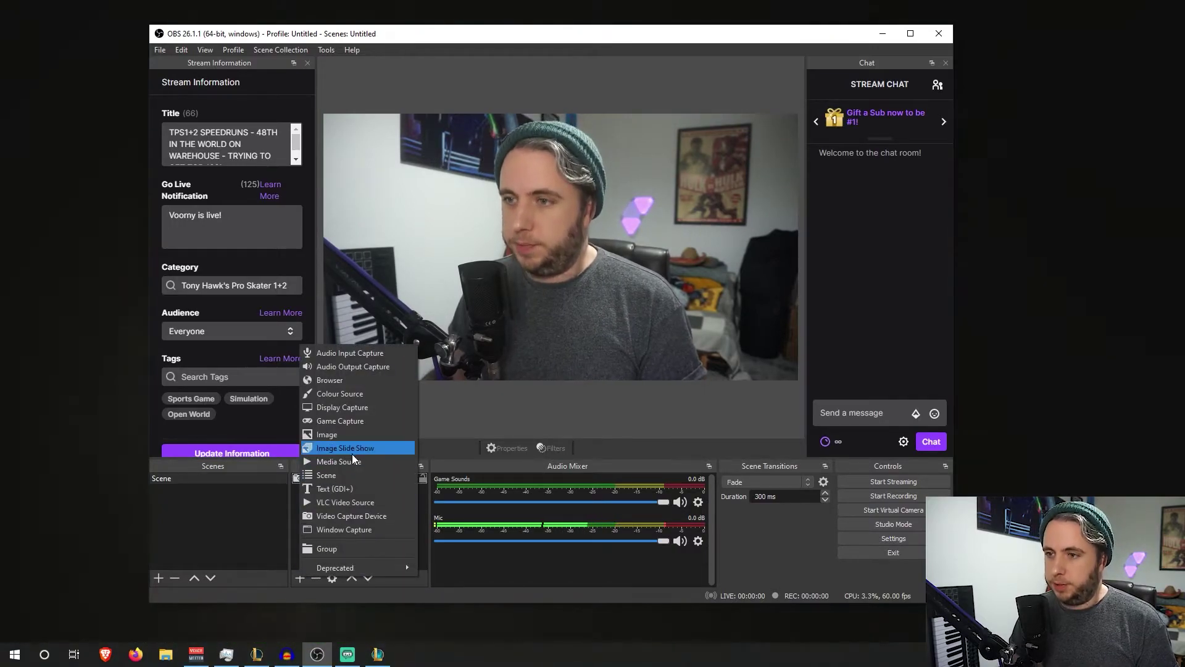
left_click(341, 421)
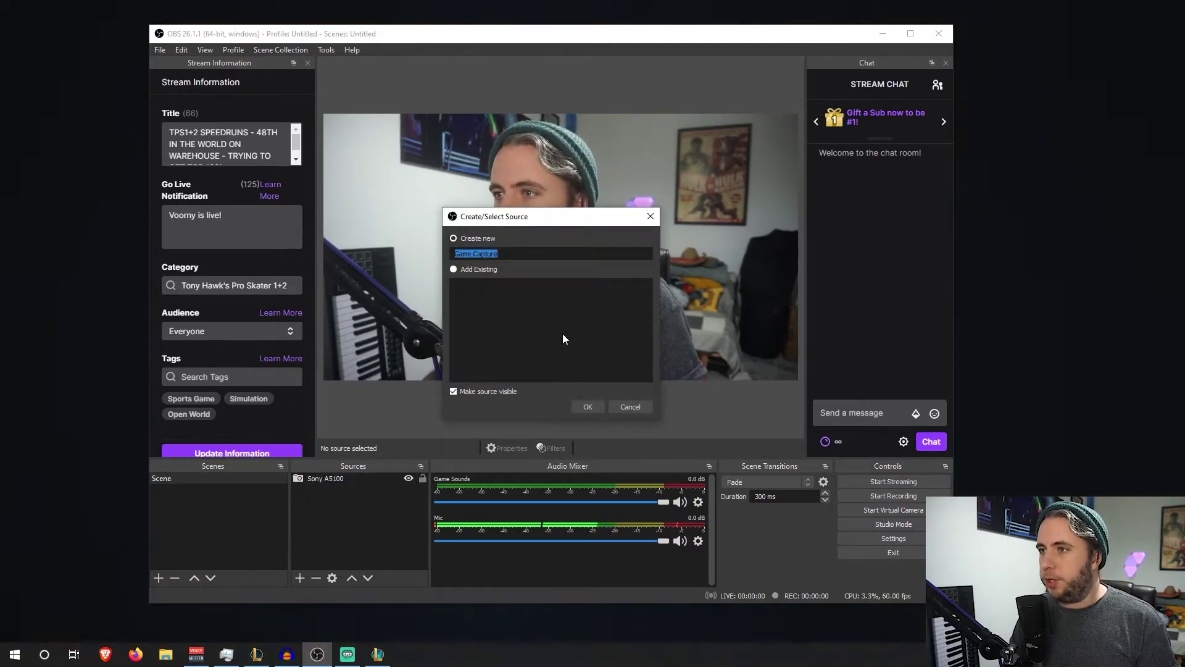
type("League O")
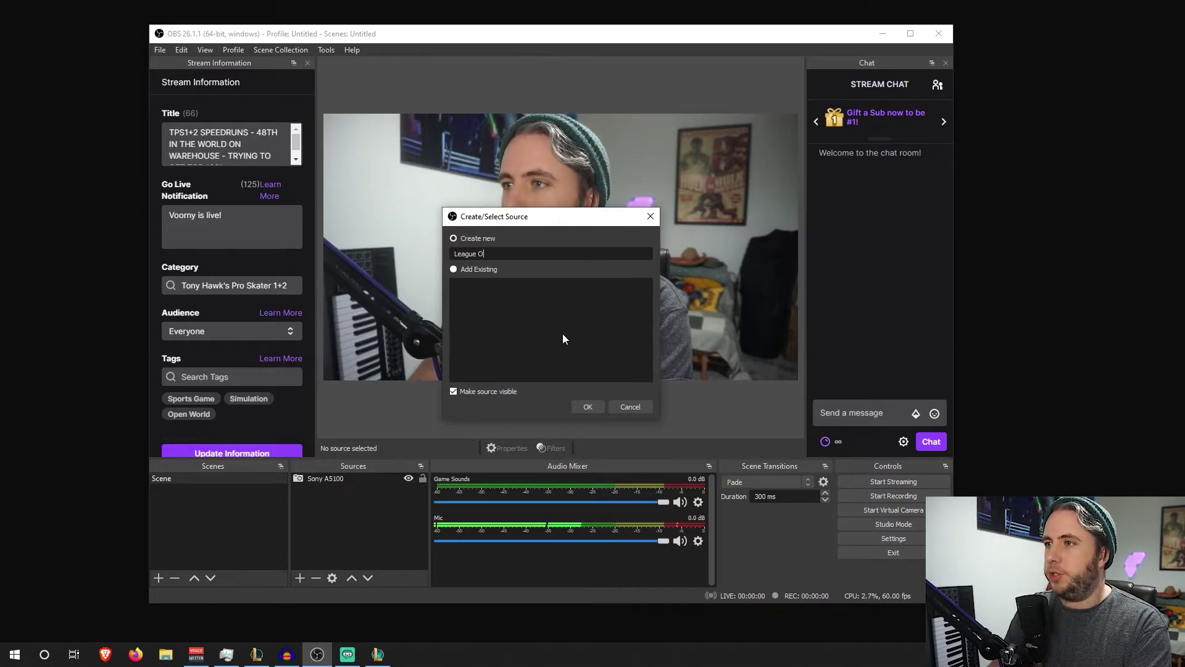
type("f Legends")
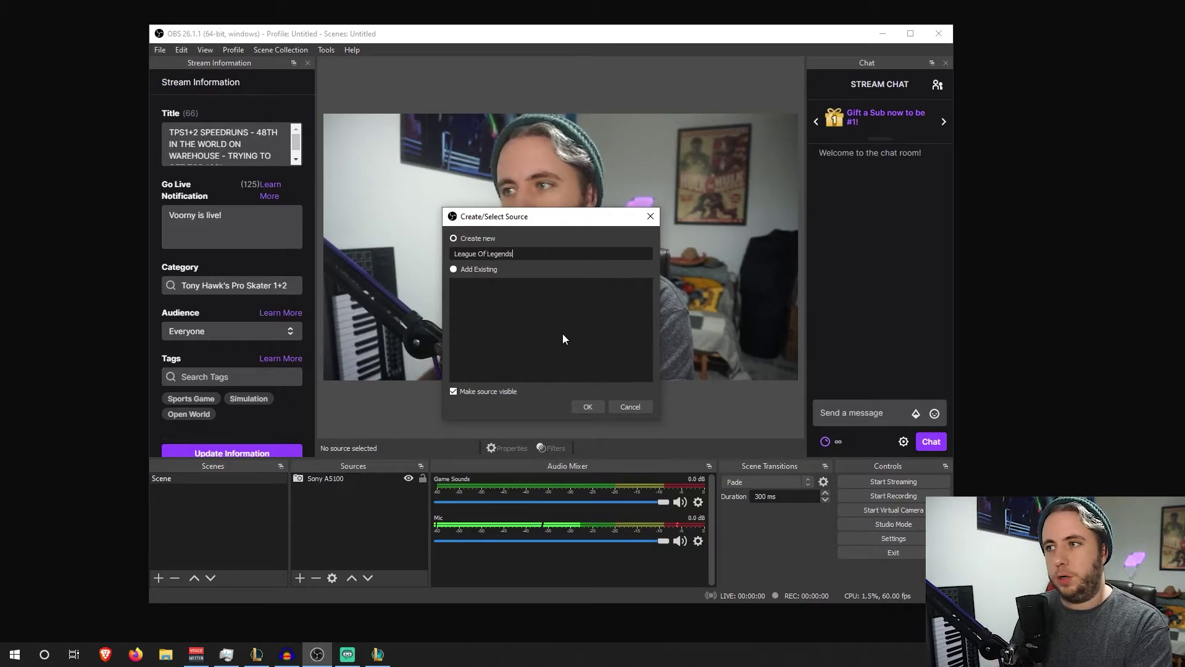
left_click(589, 409)
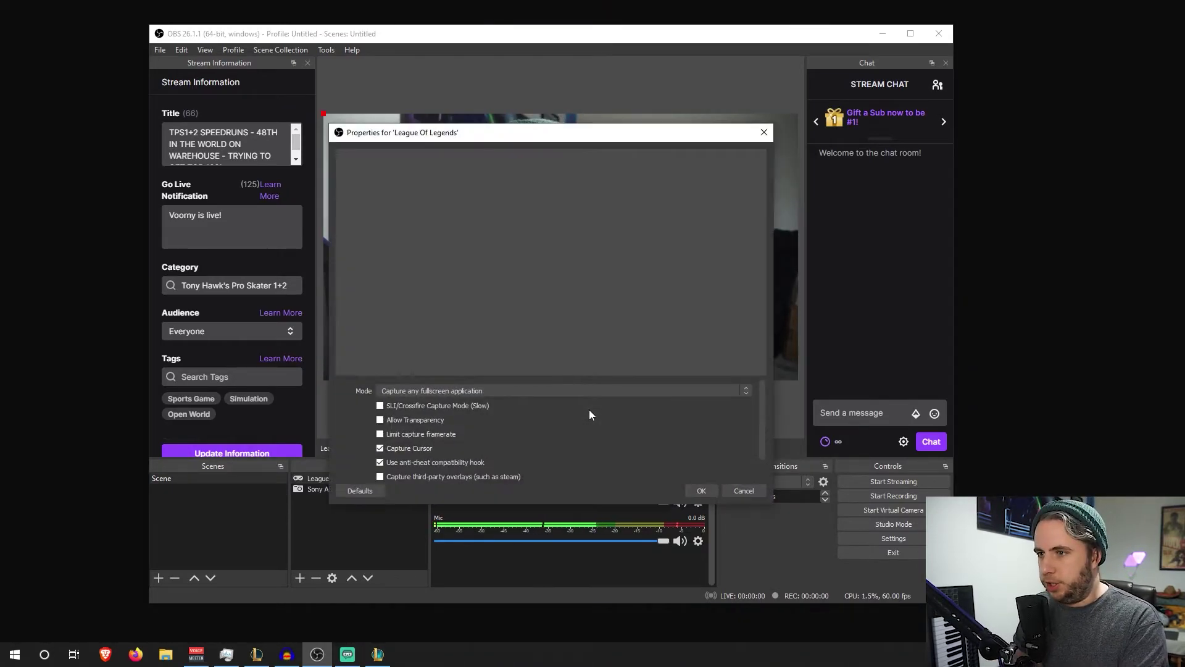
- Set the capture mode to Capture specific window, targeting the League of Legends (TM) Client window
left_click(467, 392)
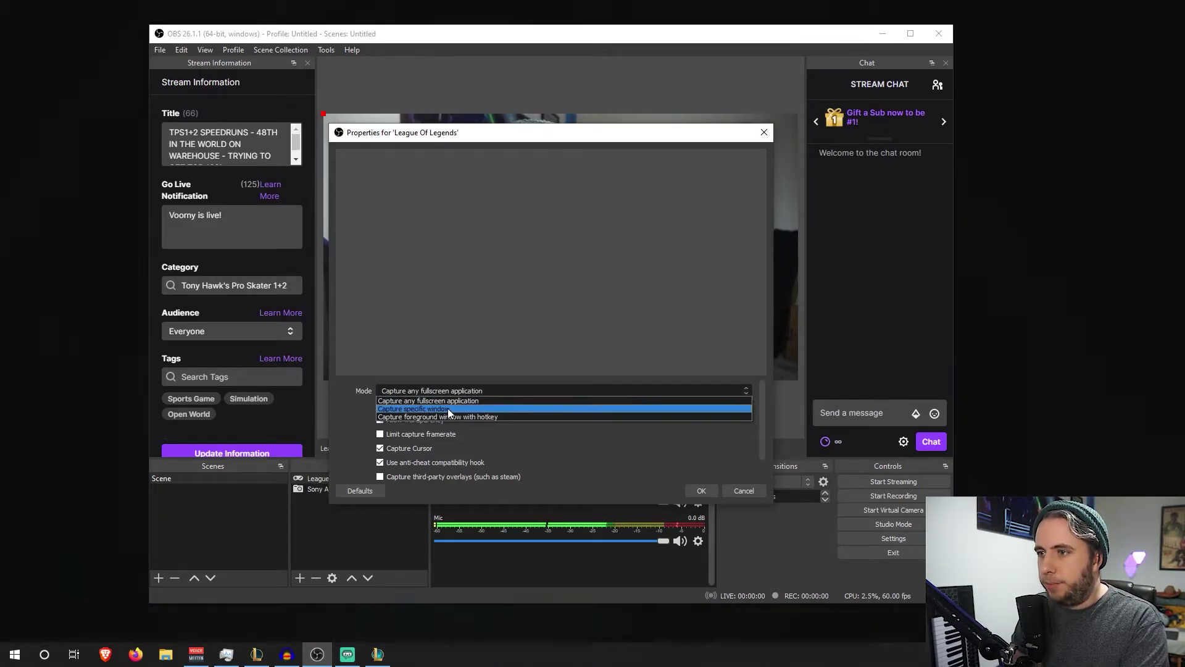
left_click(456, 409)
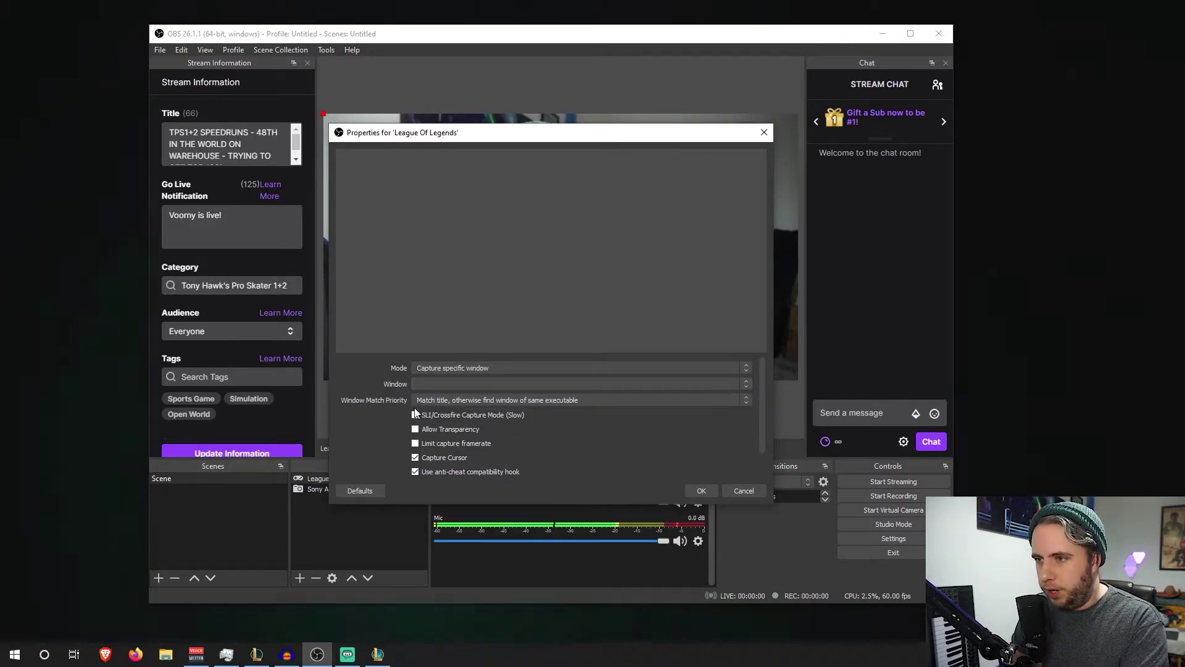
left_click(745, 386)
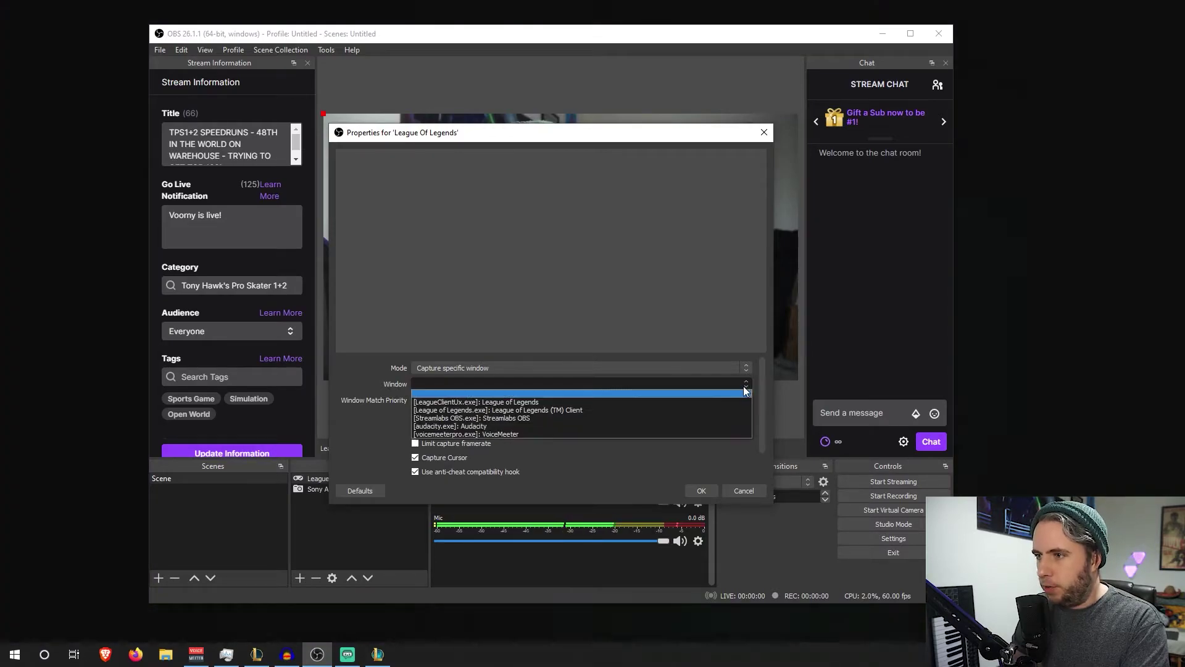
left_click(528, 412)
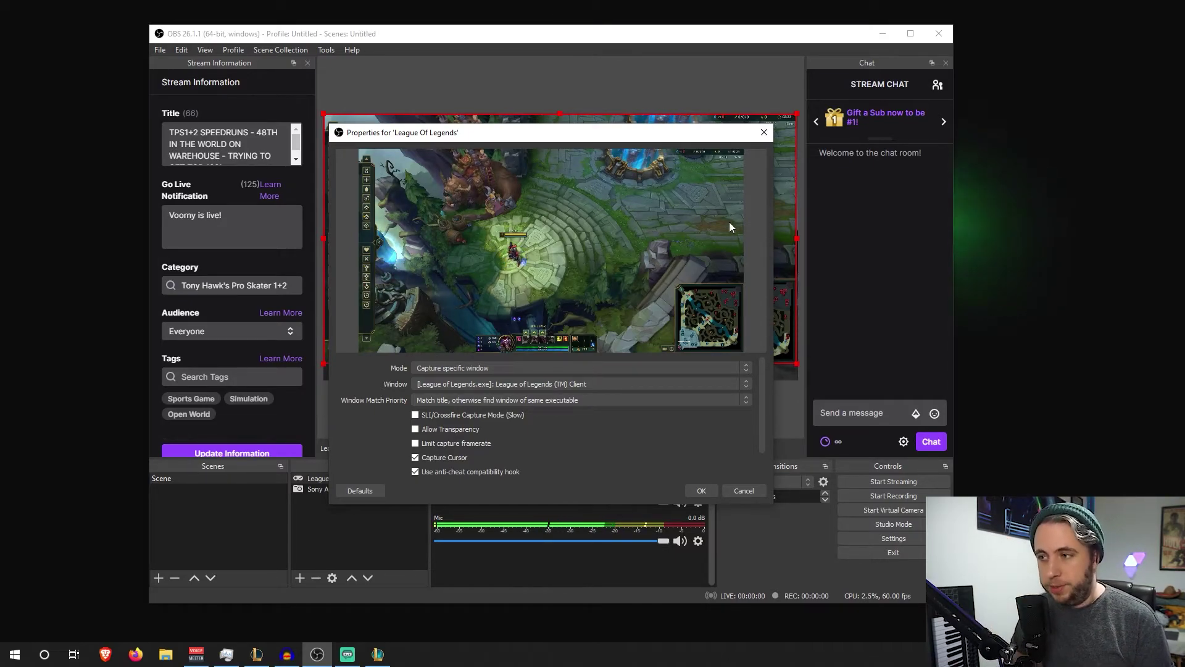
left_click(745, 383)
left_click(729, 334)
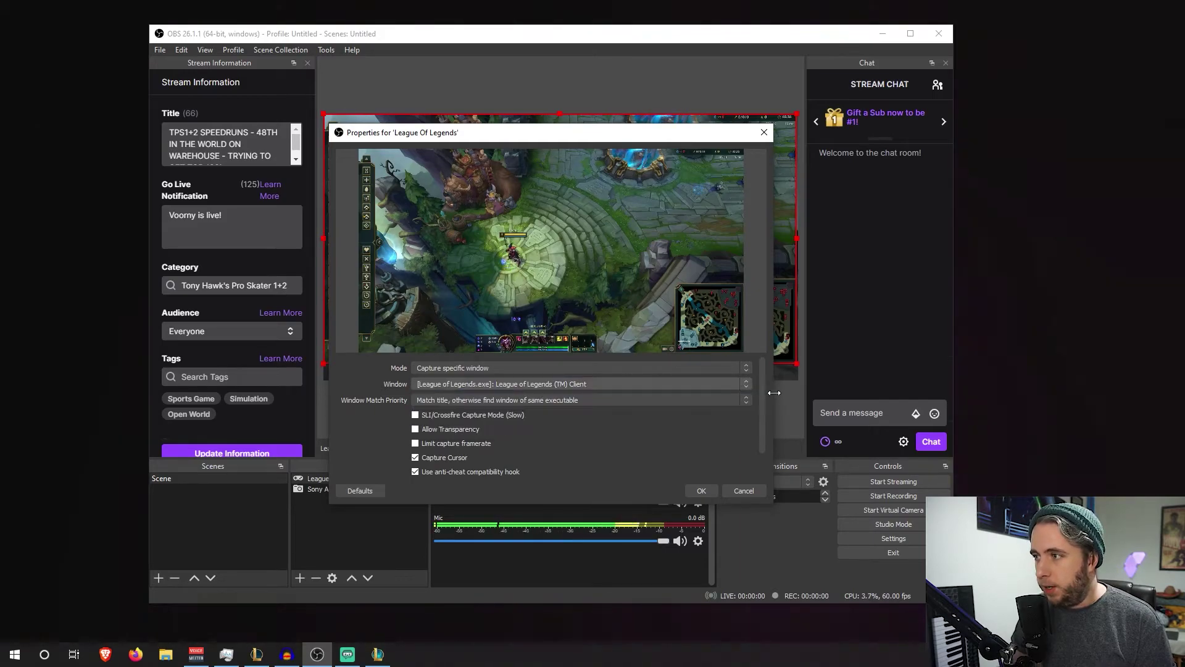
left_click(703, 495)
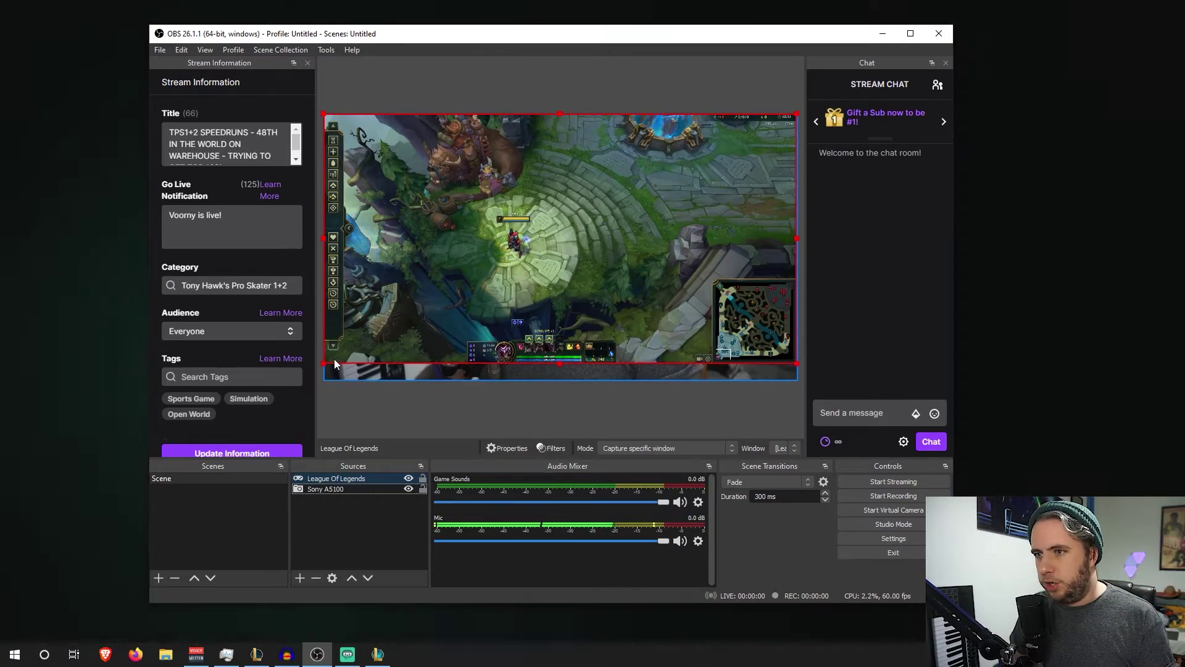
- Stretch the League Of Legends capture to fill the canvas, then move Sony A5100 above it in Sources
key("ctrl+s")
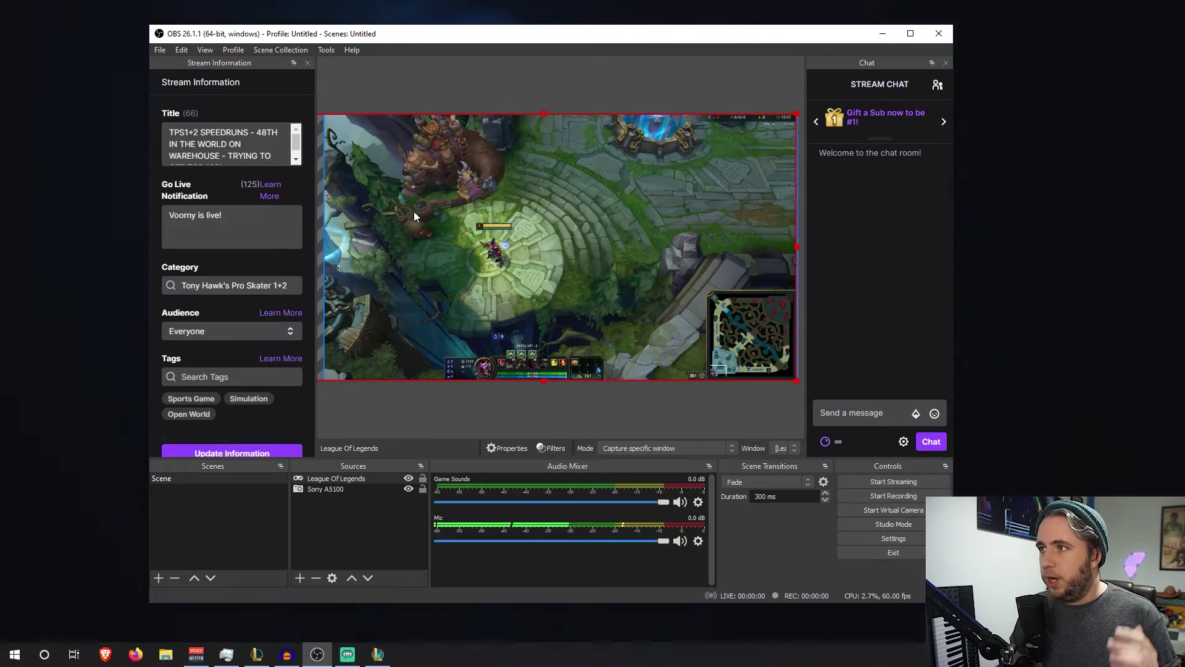
left_click(548, 414)
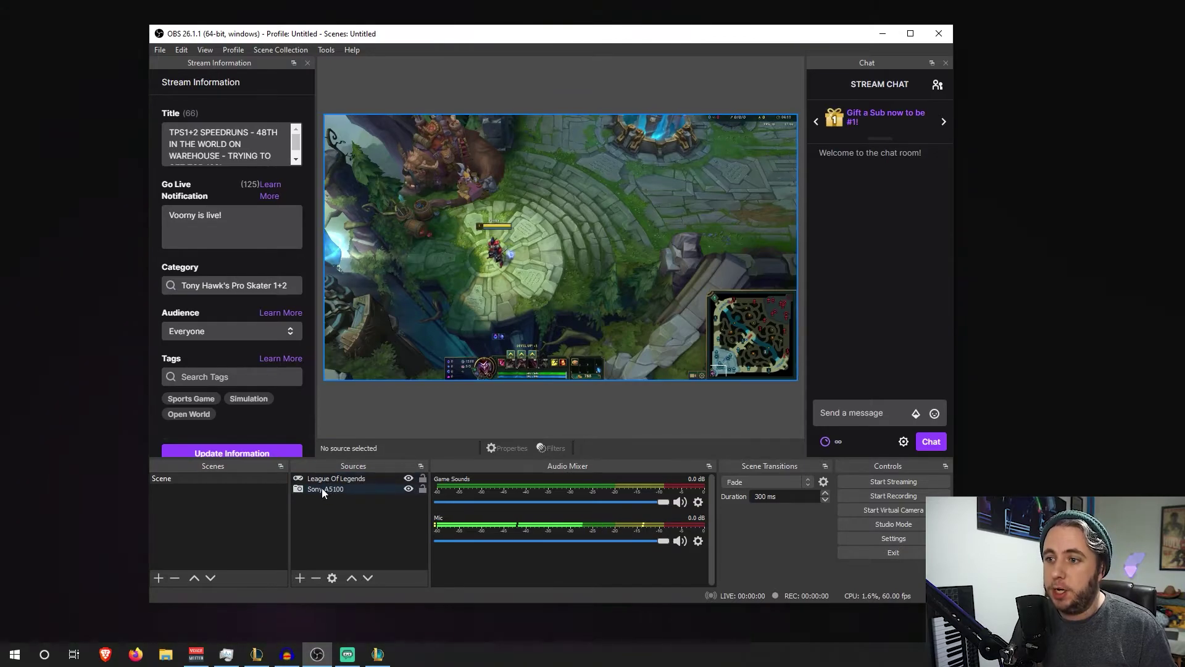
left_click_drag(320, 490, 346, 476)
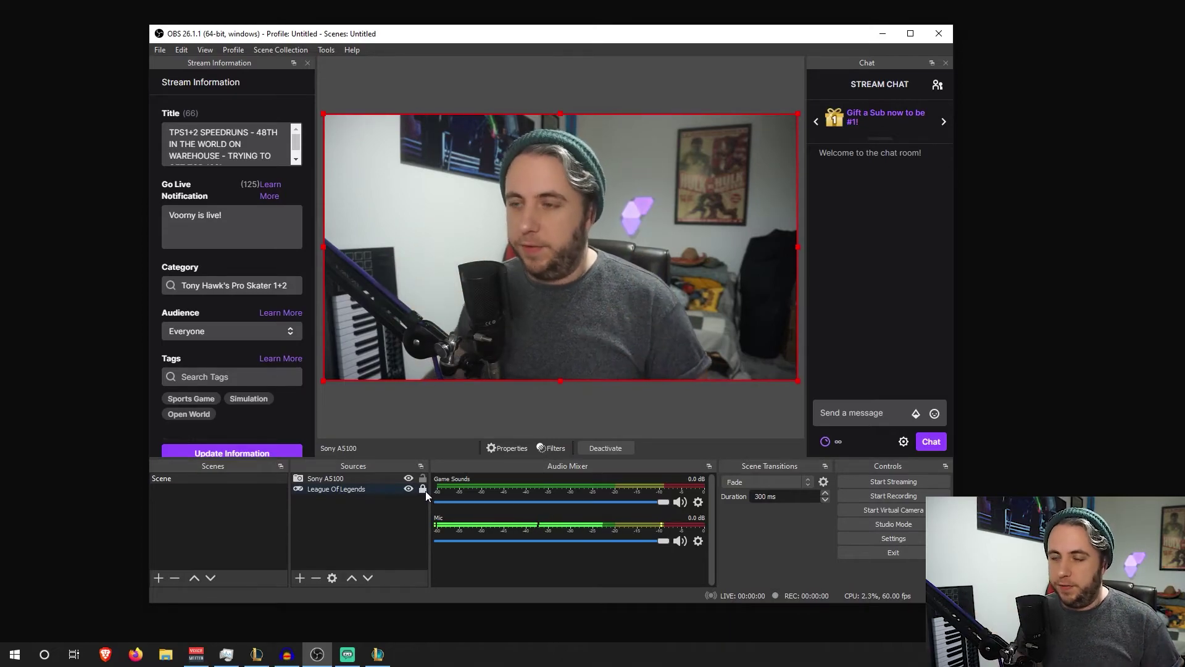
- Resize the Sony A5100 feed into a small lower-right overlay just left of the minimap
left_click(336, 482)
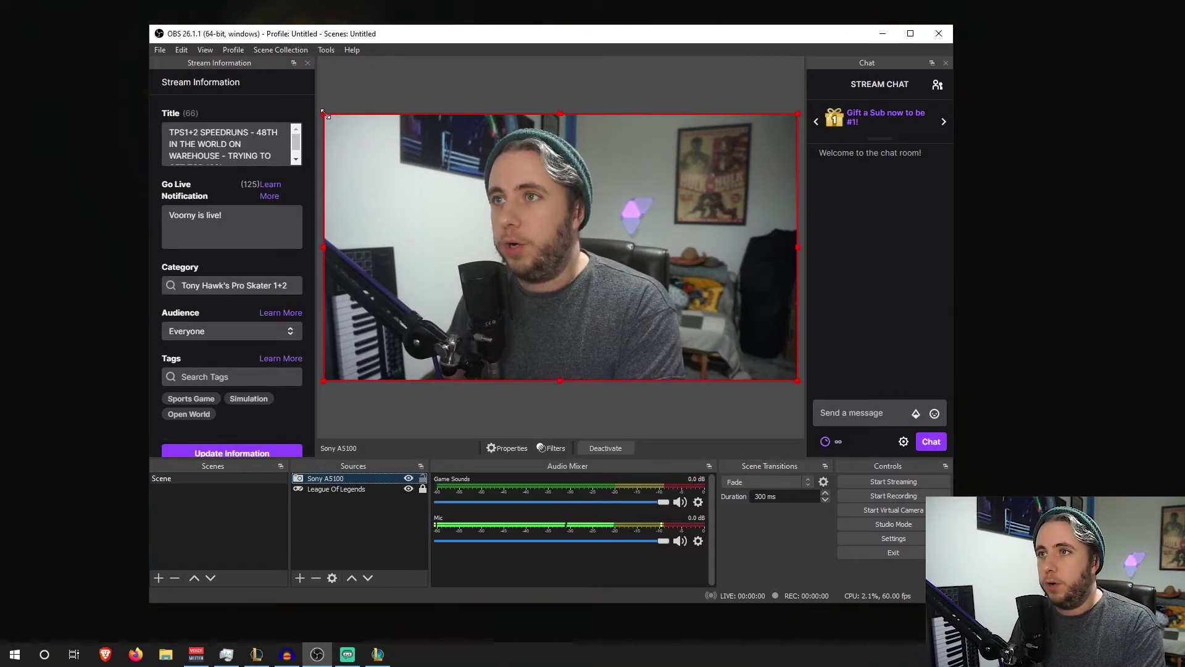
left_click_drag(325, 114, 645, 308)
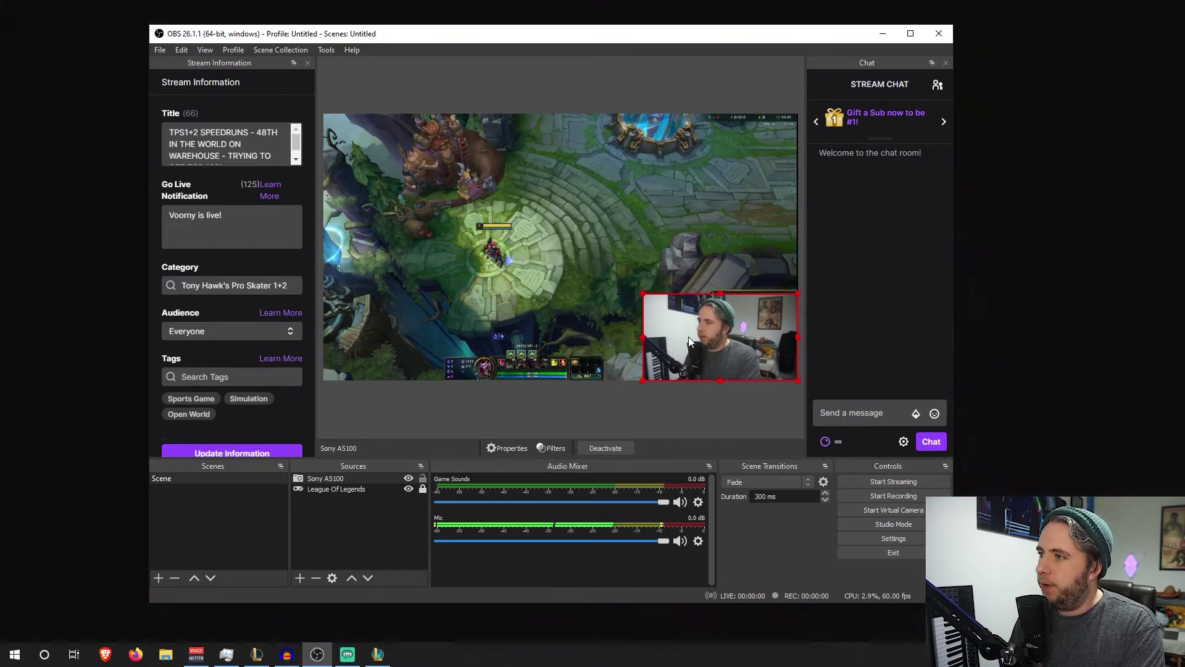
left_click_drag(727, 334, 608, 290)
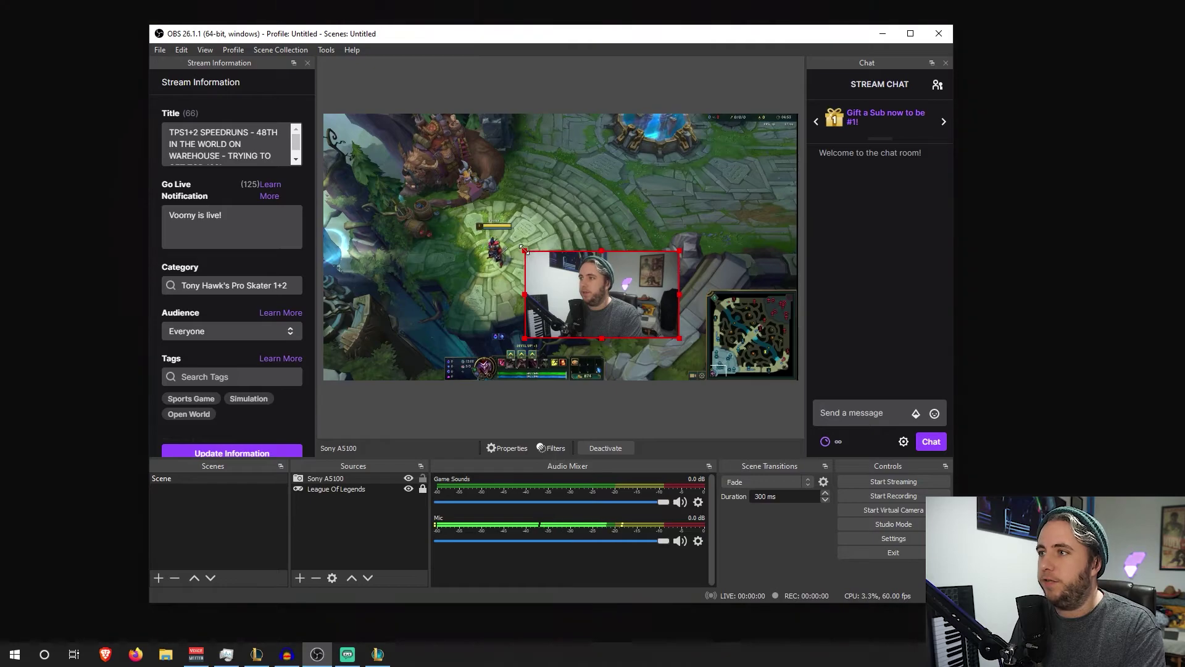
left_click_drag(524, 250, 537, 259)
left_click_drag(628, 326, 635, 293)
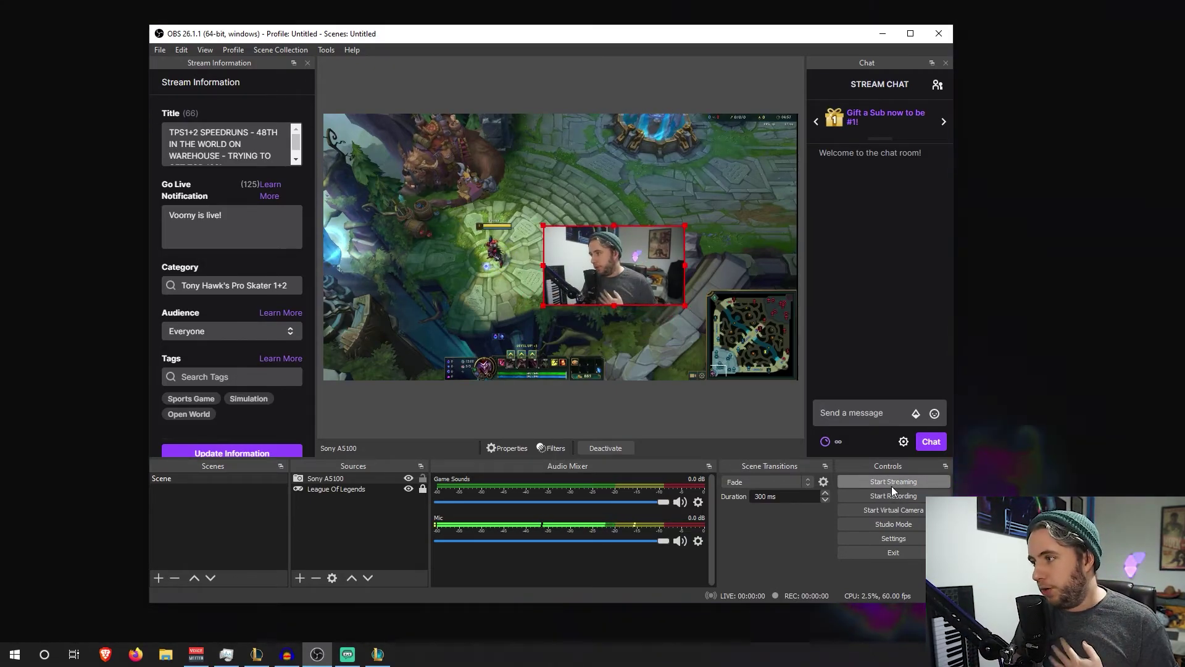
left_click_drag(612, 276, 614, 284)
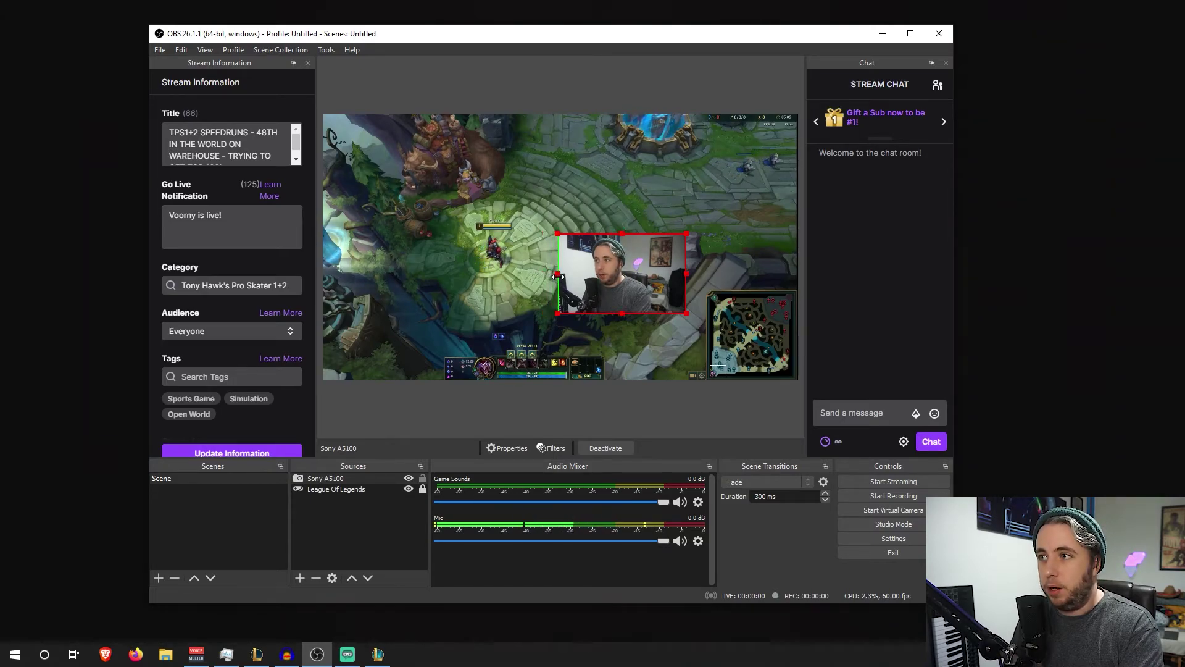
left_click_drag(558, 276, 573, 276)
left_click_drag(686, 274, 684, 302)
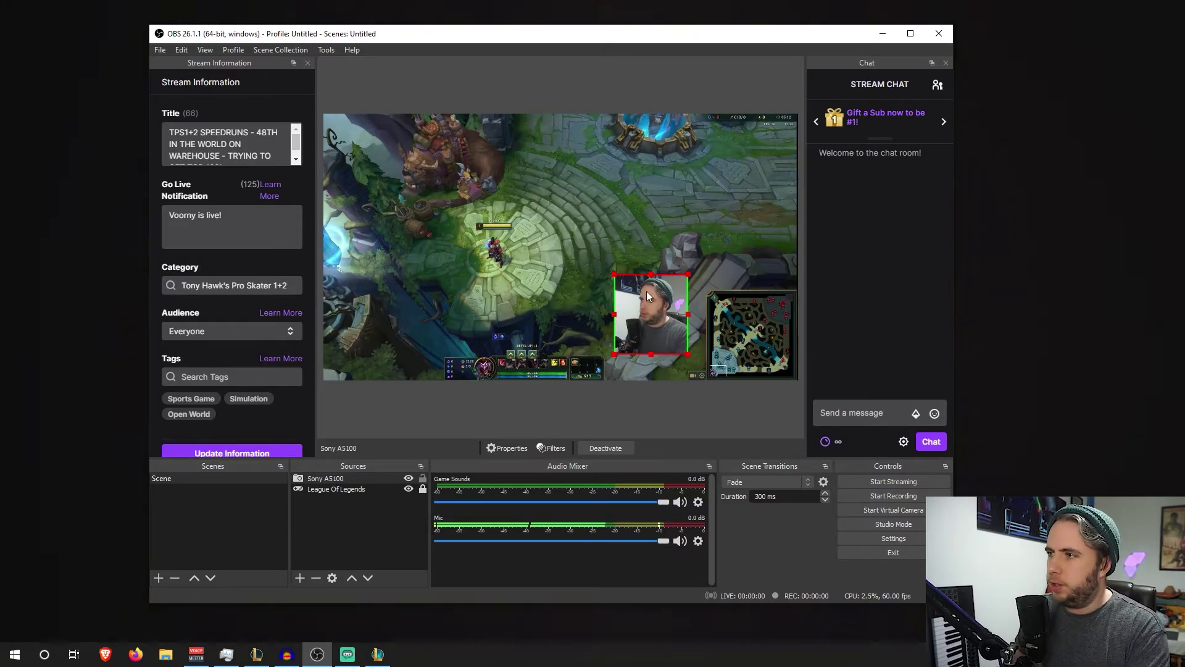
left_click_drag(617, 316, 672, 344)
left_click_drag(622, 301, 604, 287)
left_click(659, 245)
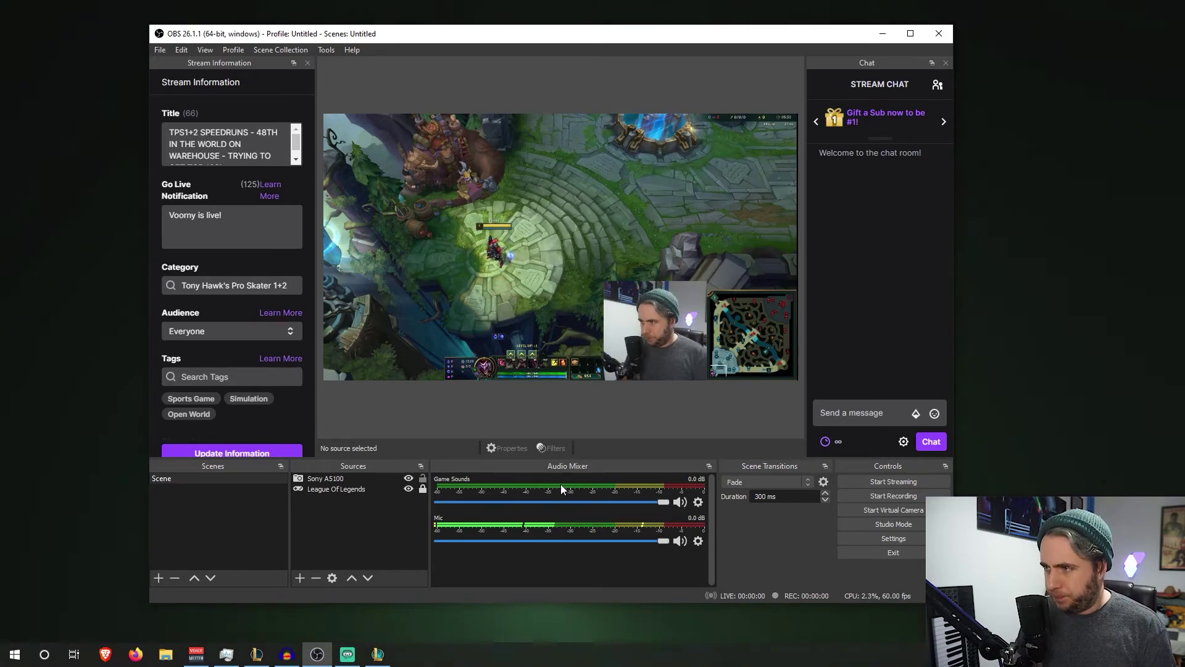
key("alt+Tab")
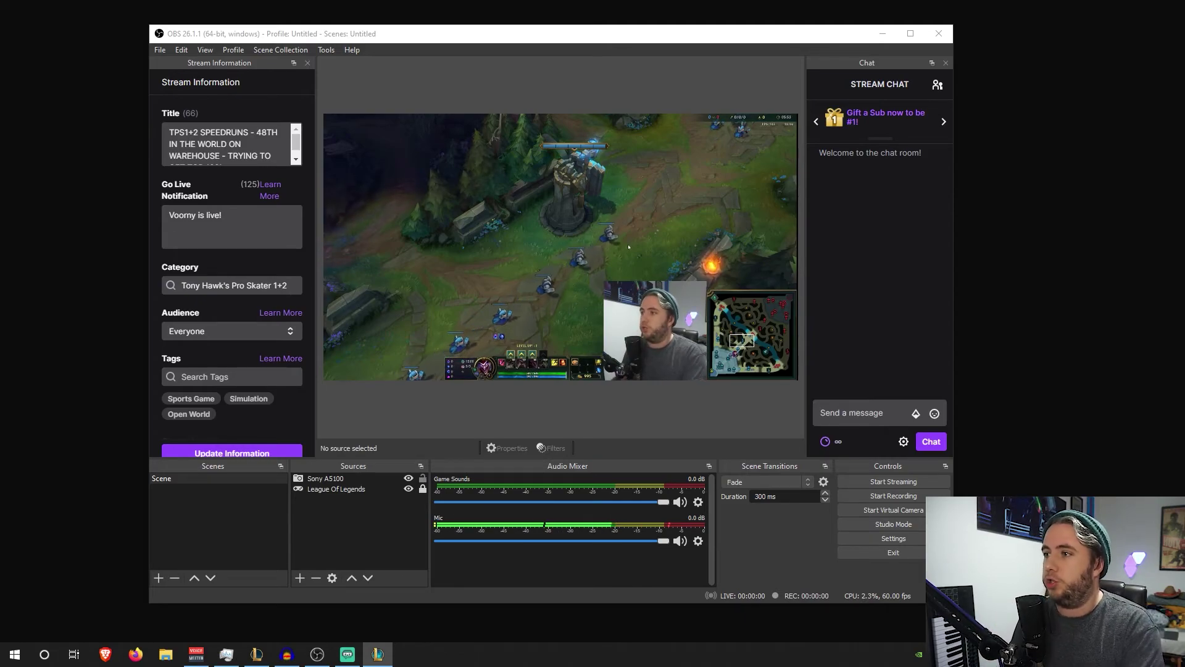
left_click(922, 484)
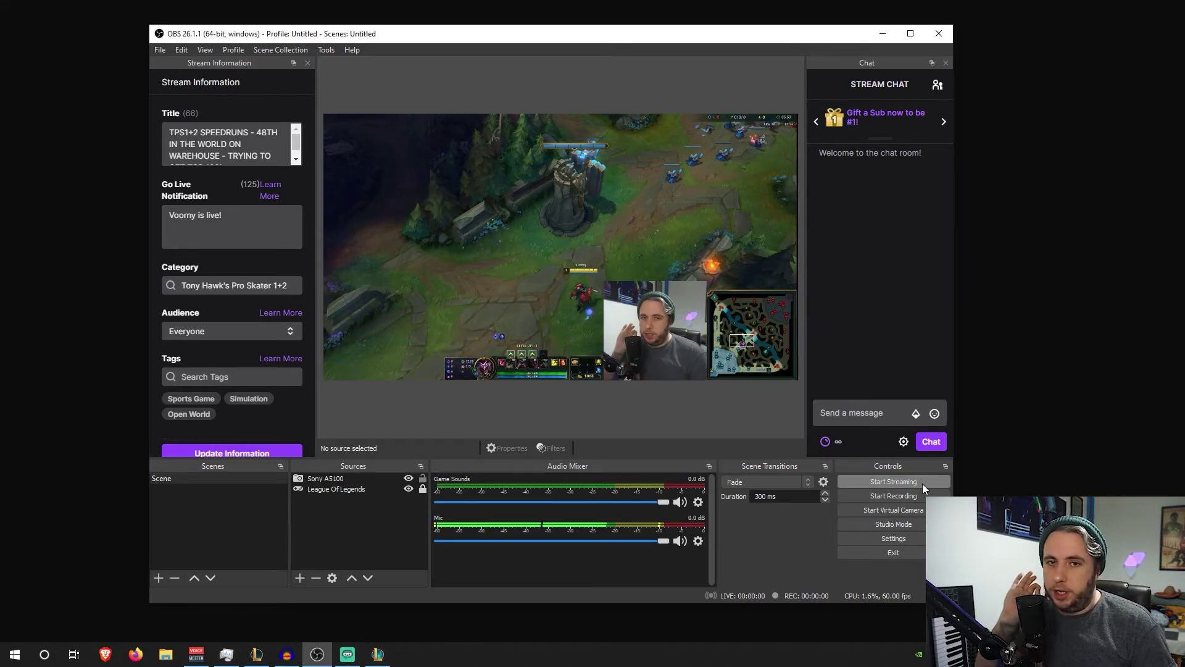